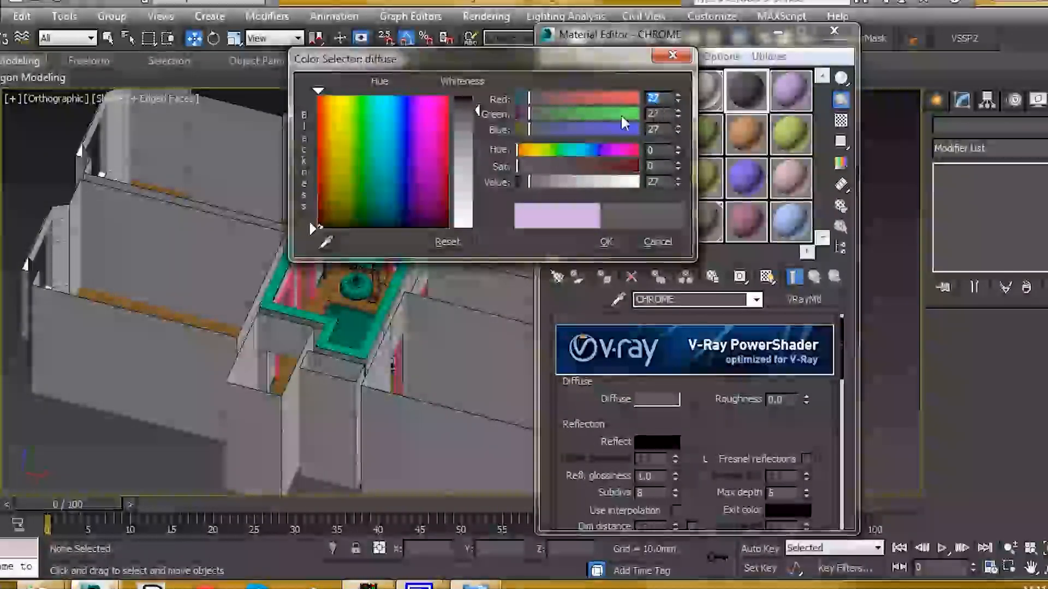
- Confirm the 27,27,27 dark grey diffuse and bring up map choices for Reflect
left_click(609, 237)
scroll(738, 434, "down", 3)
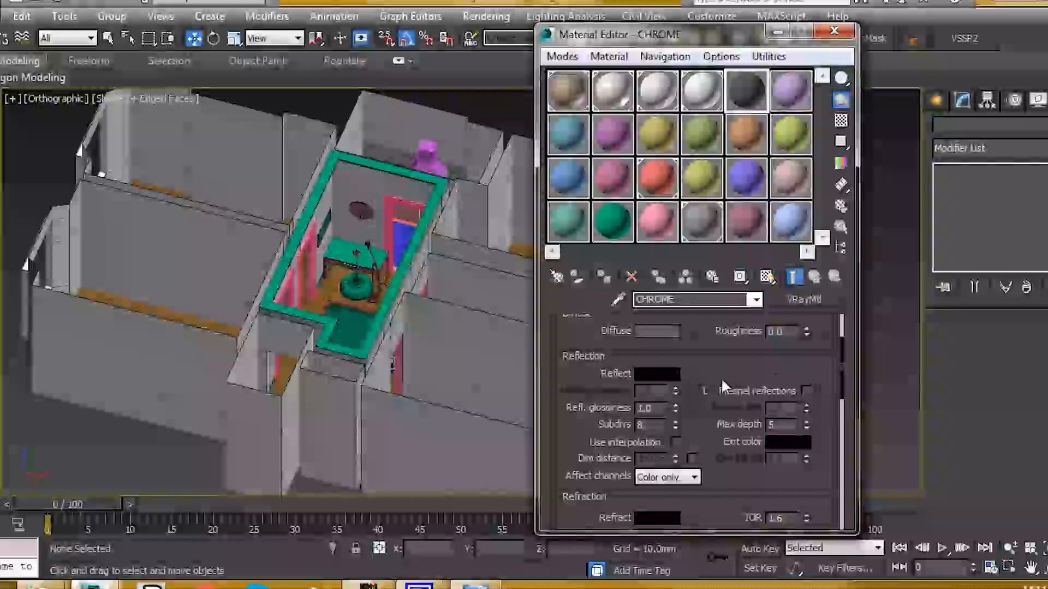
left_click(690, 374)
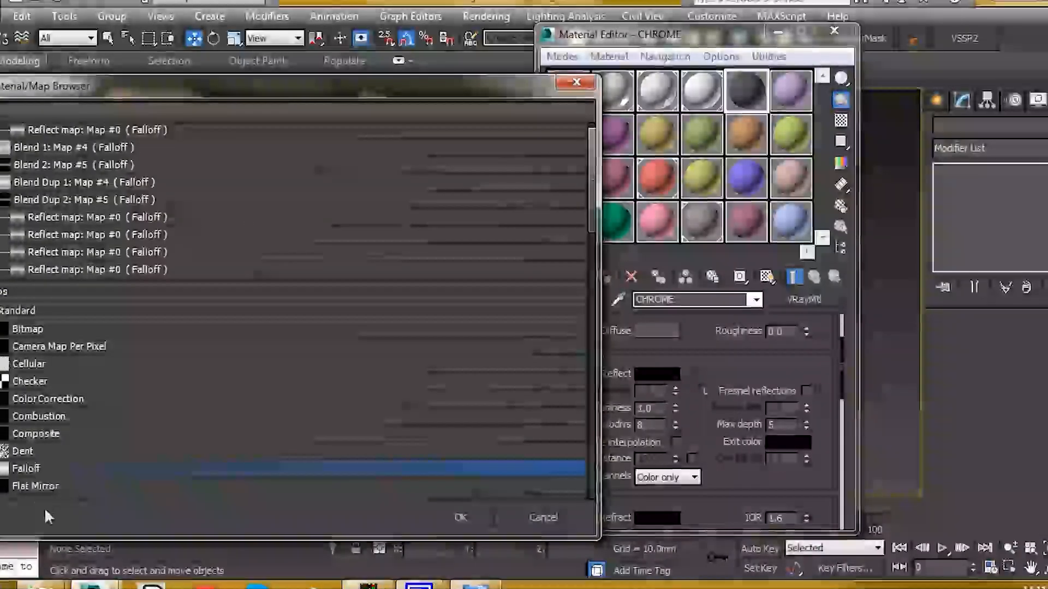
- Assign a Falloff map to CHROME's reflection and enable its custom colour map
double_click(38, 466)
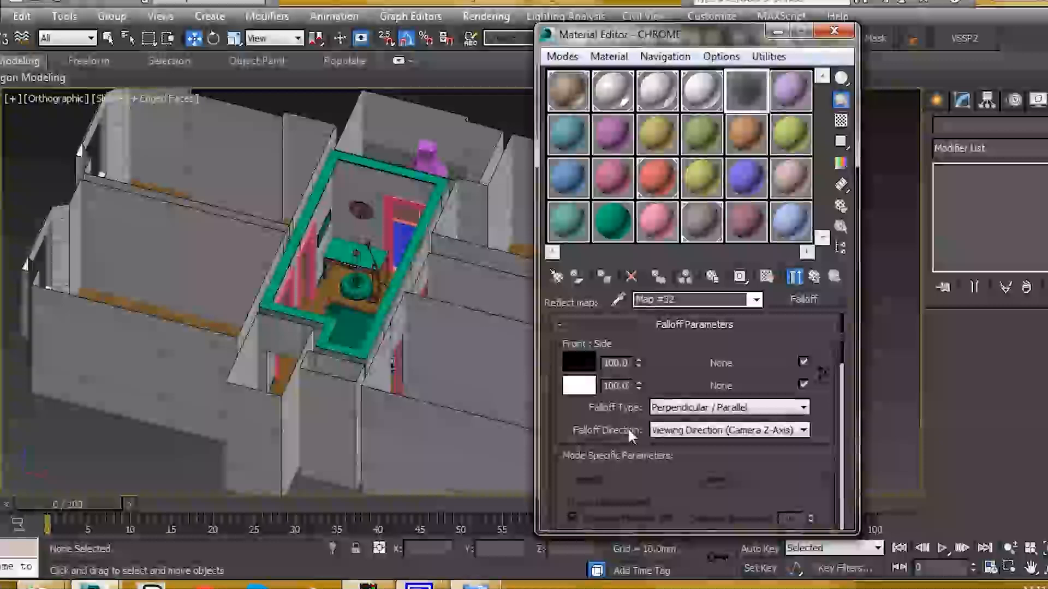
scroll(630, 412, "down", 10)
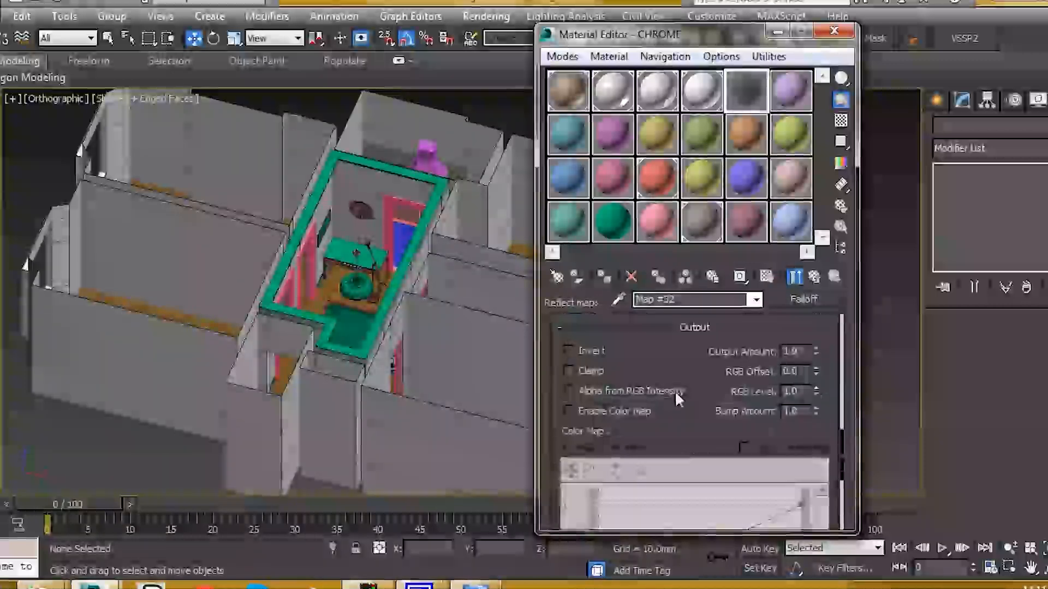
scroll(628, 401, "down", 2)
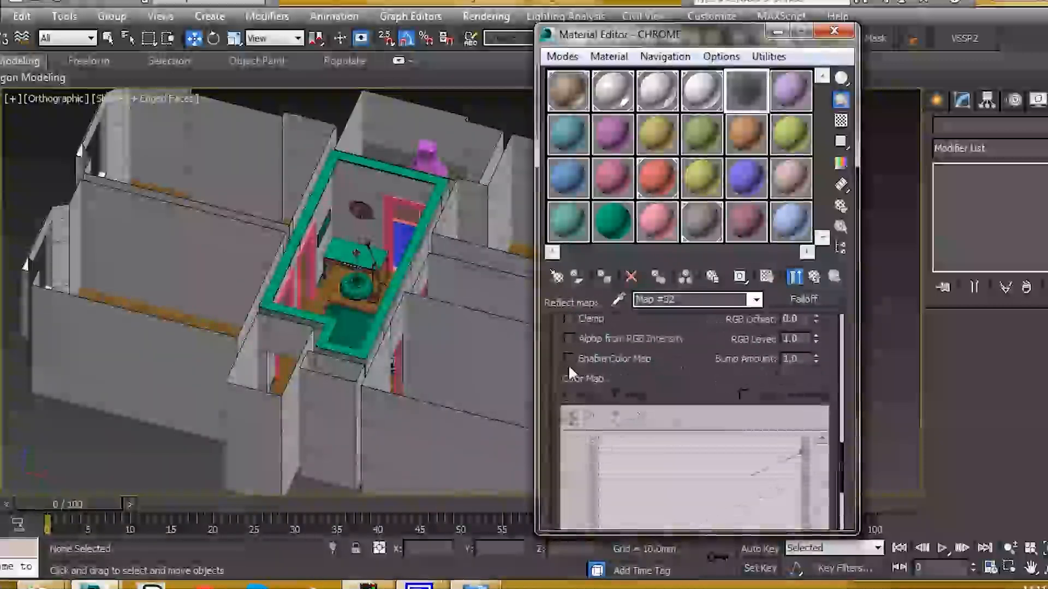
left_click(567, 358)
scroll(692, 382, "down", 2)
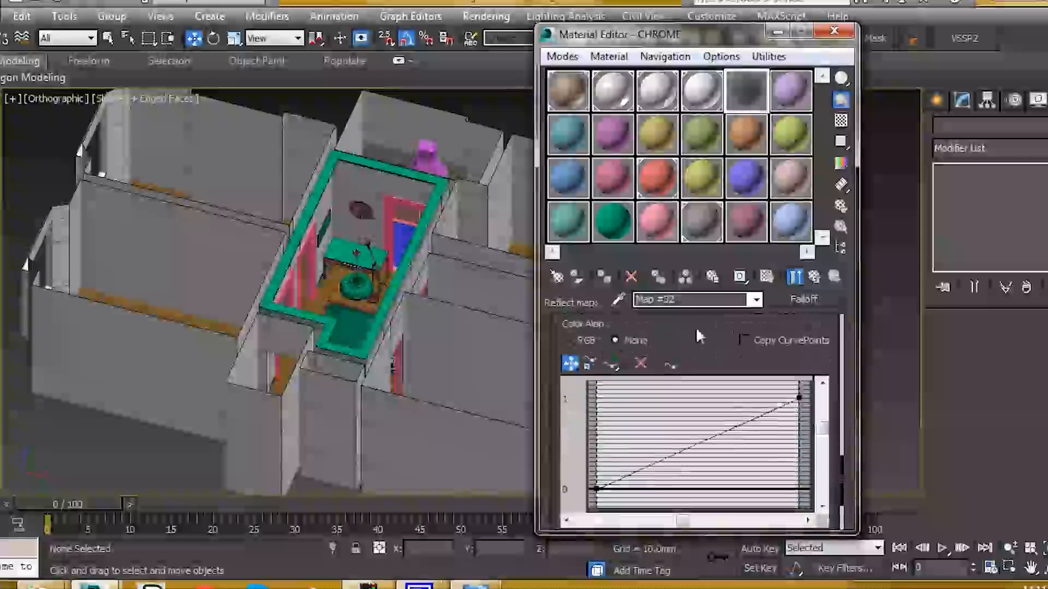
left_click_drag(666, 34, 169, 36)
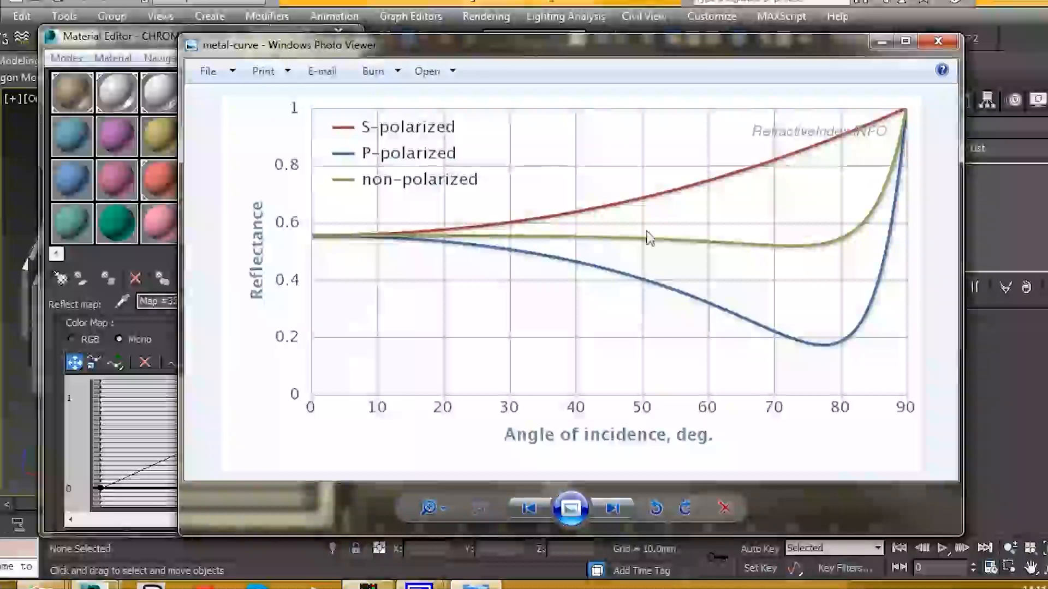
- Close the metal reflectance-versus-angle graph in Windows Photo Viewer after reviewing it
left_click(938, 41)
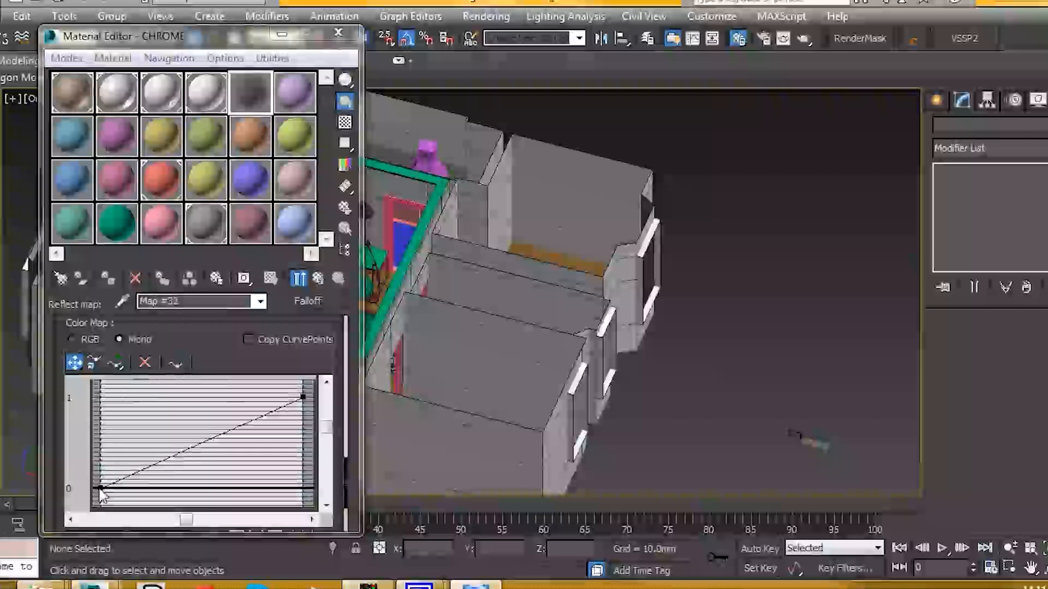
- Raise the Falloff curve's starting point to about 0.566
left_click_drag(101, 494, 103, 422)
mouse_move(185, 409)
middle_mouse_down()
mouse_move(193, 378)
mouse_move(193, 415)
middle_mouse_up()
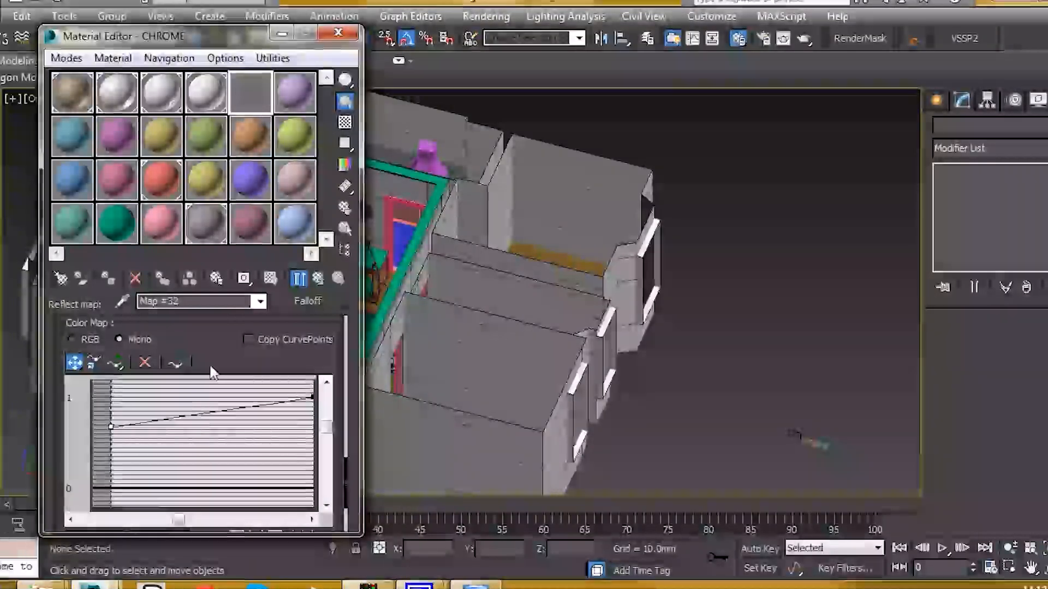
left_click_drag(216, 347, 229, 297)
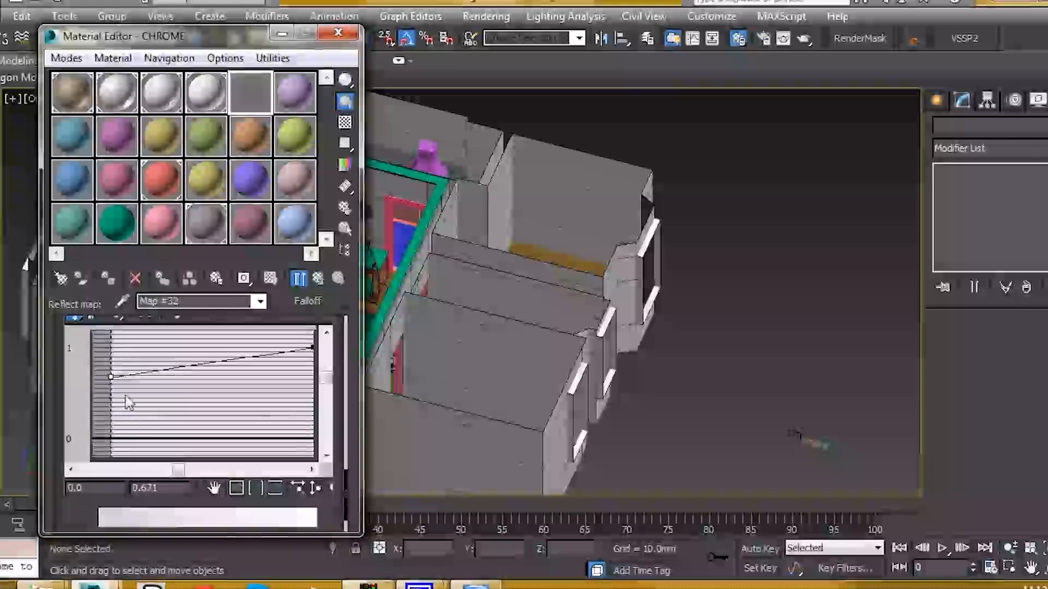
left_click_drag(112, 384, 111, 388)
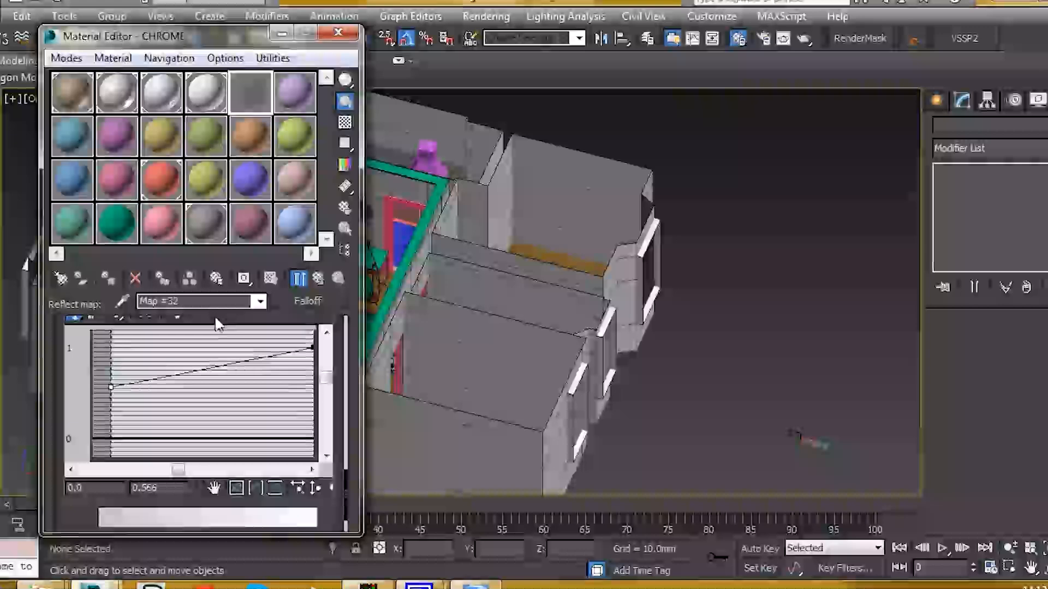
- Add a middle point on the curve at 0.653, 0.849 and bring up its point-type options
scroll(218, 325, "up", 1)
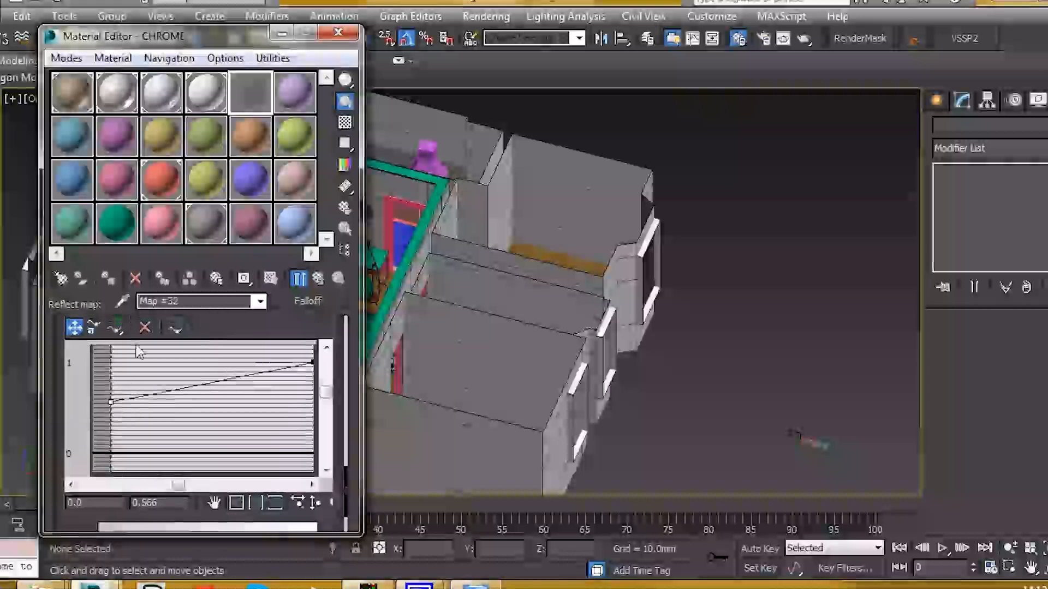
left_click(116, 329)
left_click(243, 377)
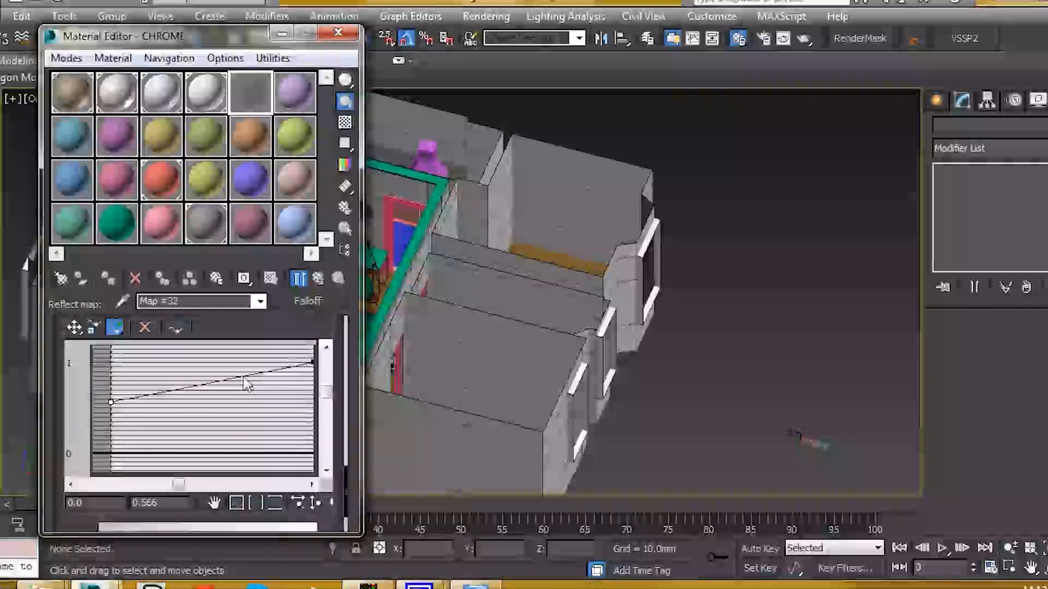
right_click(243, 377)
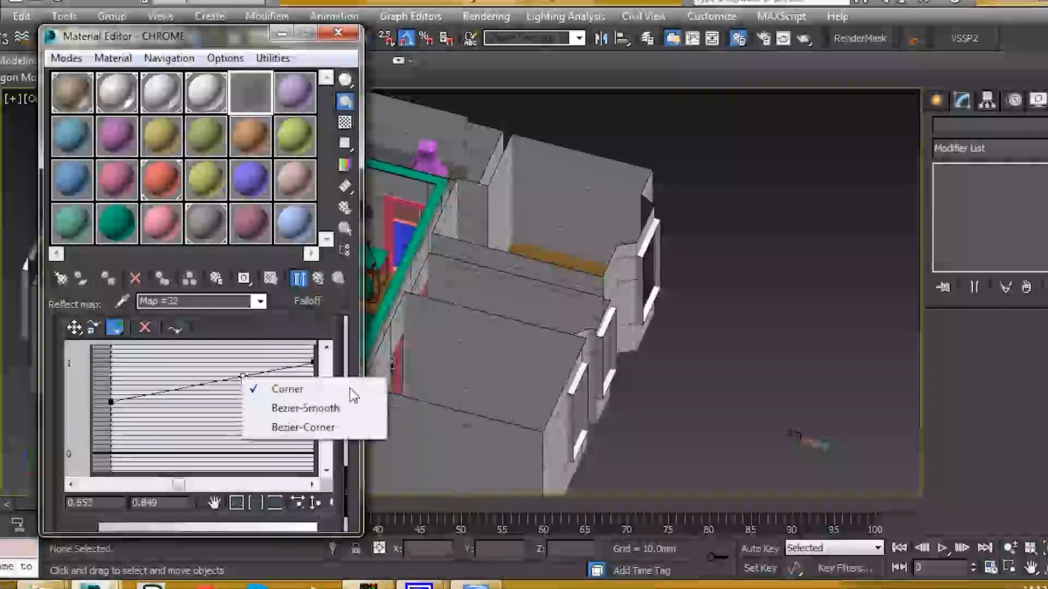
- Make the new point a Bezier-Corner and drag it down-right to bend the curve
left_click(300, 427)
left_click(75, 328)
left_click_drag(242, 376, 279, 401)
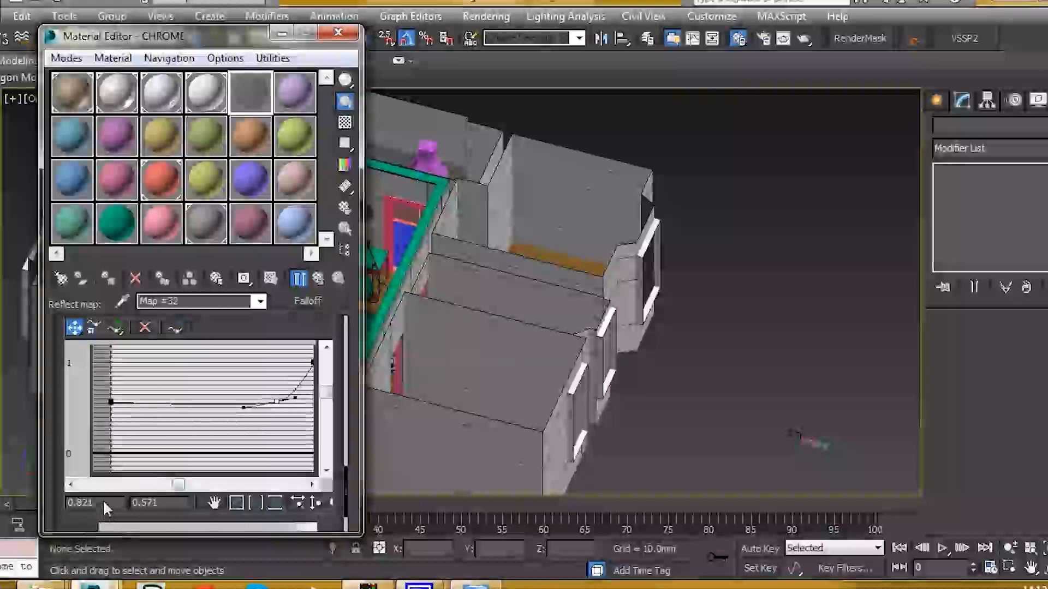
type("0.")
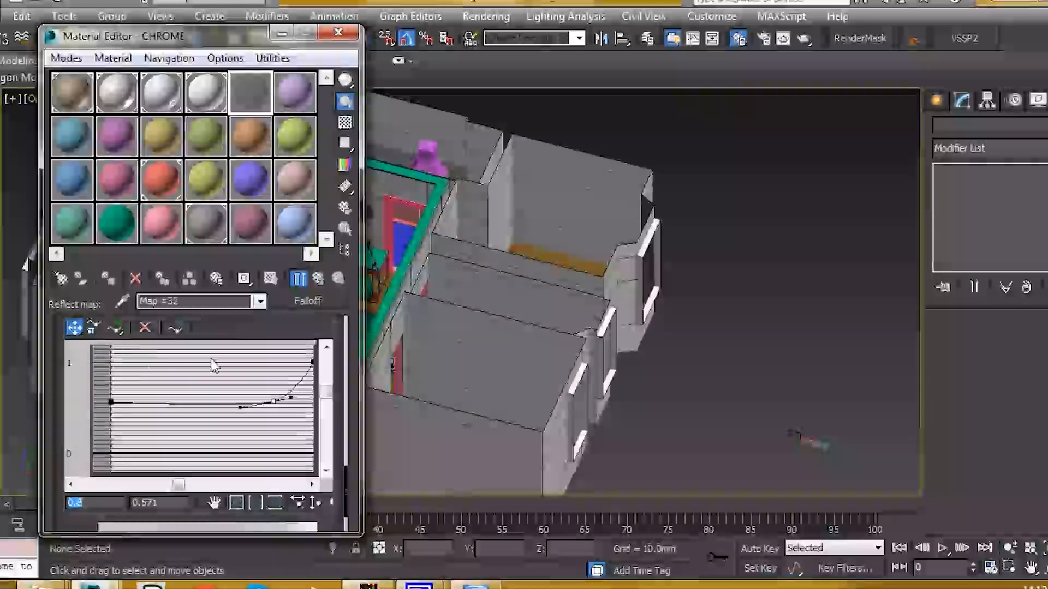
- Adjust points and tangents so the curve stays flat near 0.58 until 0.813, then climbs steeply
left_click_drag(300, 400, 310, 399)
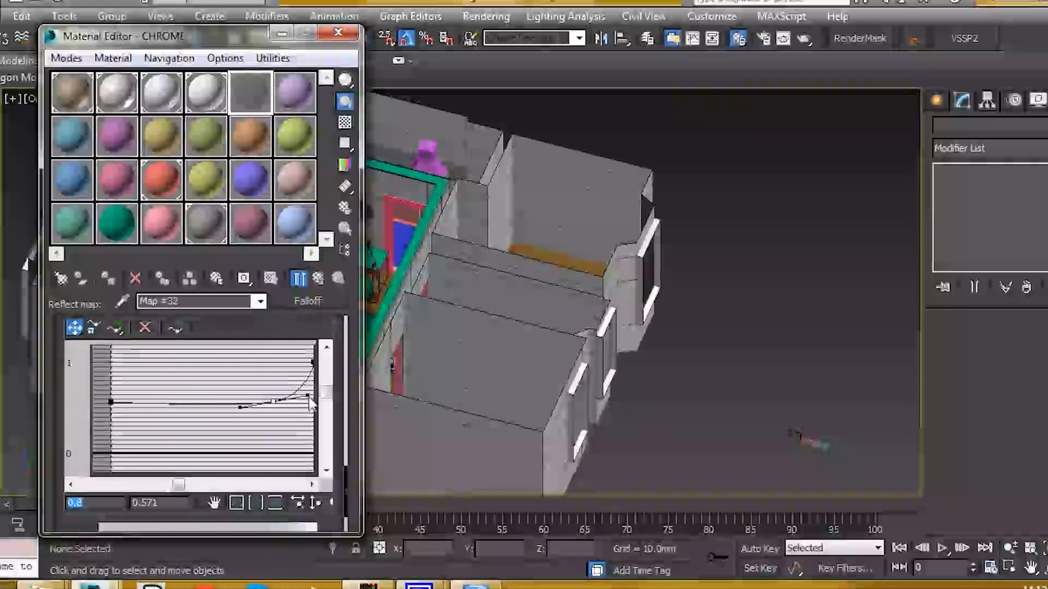
left_click_drag(309, 401, 312, 404)
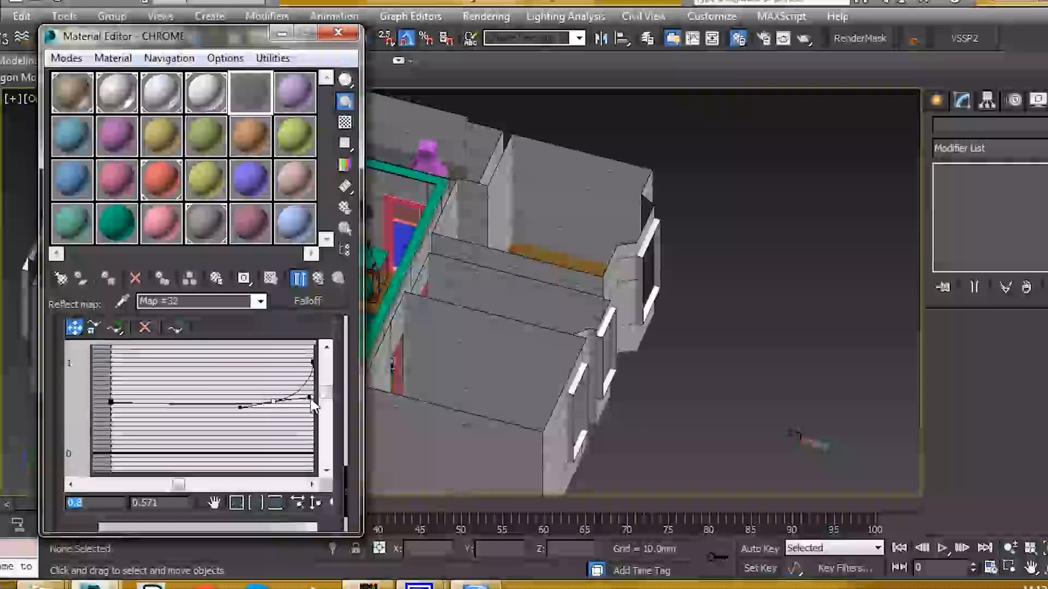
left_click_drag(240, 408, 190, 401)
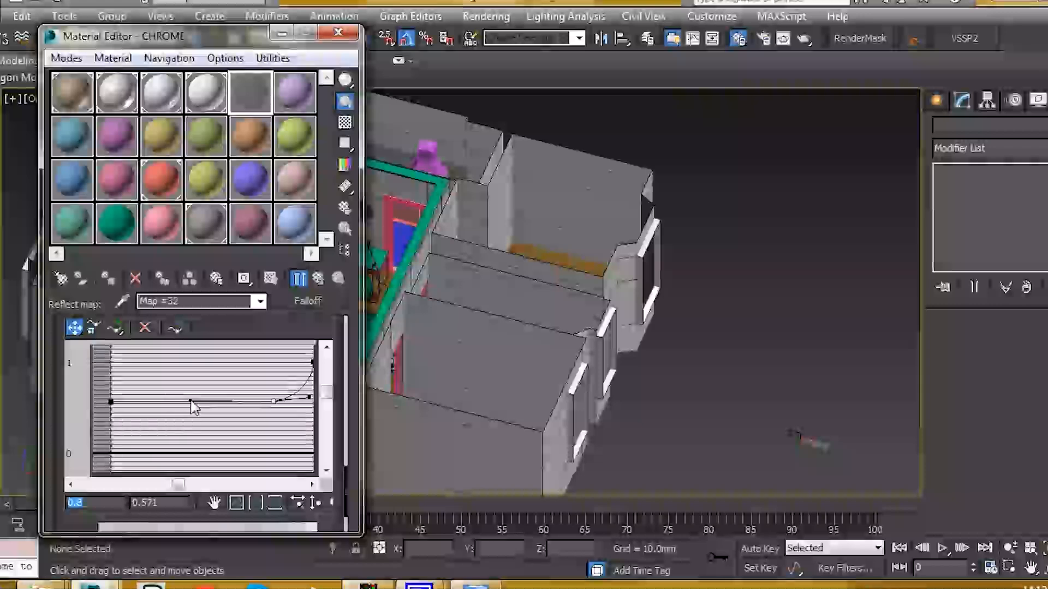
left_click_drag(274, 402, 276, 400)
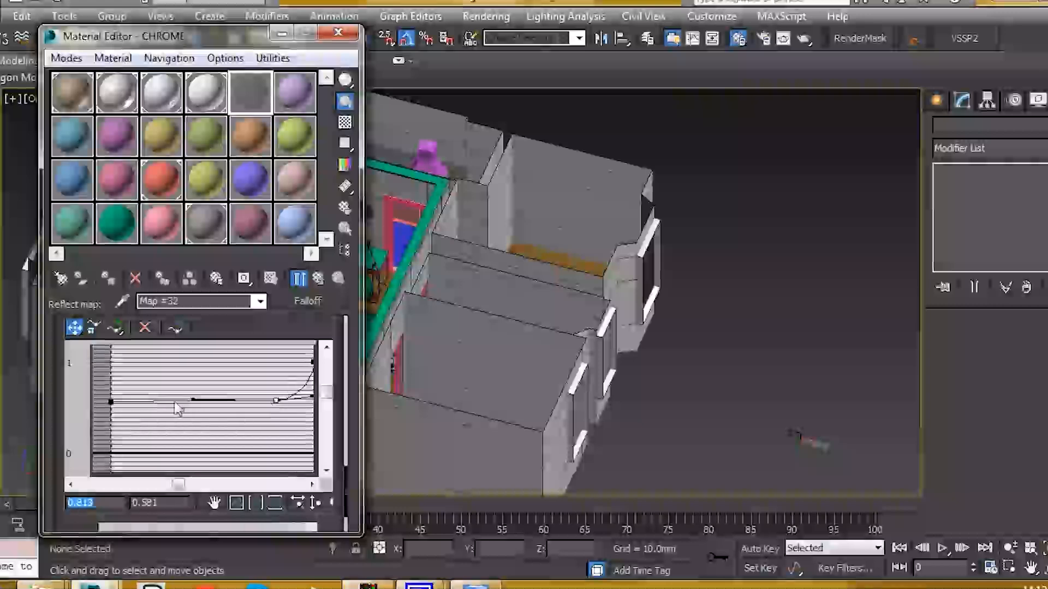
left_click_drag(192, 400, 186, 400)
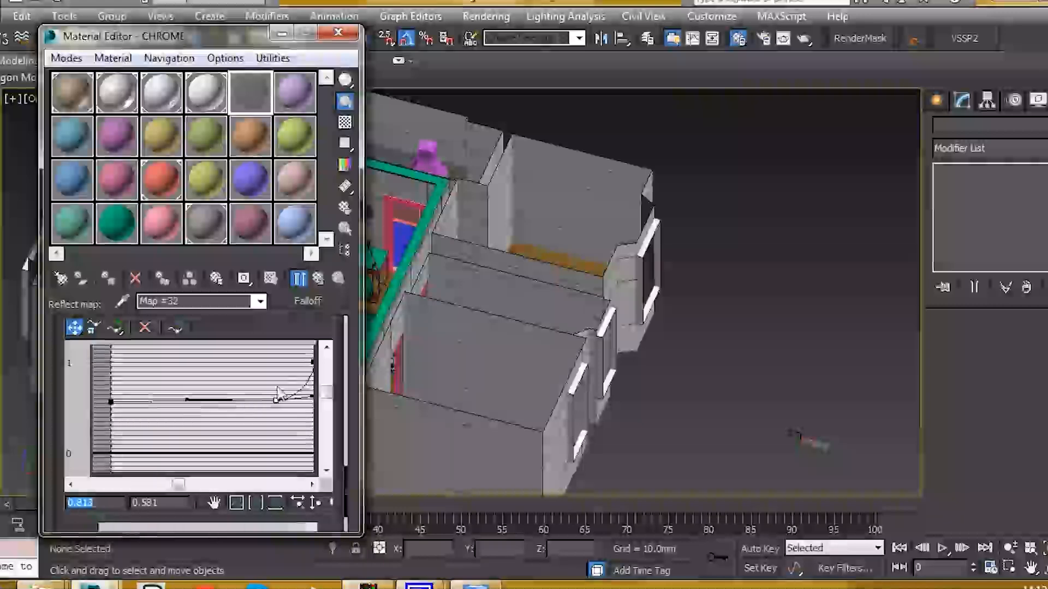
mouse_move(309, 397)
left_mouse_down()
mouse_move(317, 408)
mouse_move(308, 405)
left_mouse_up()
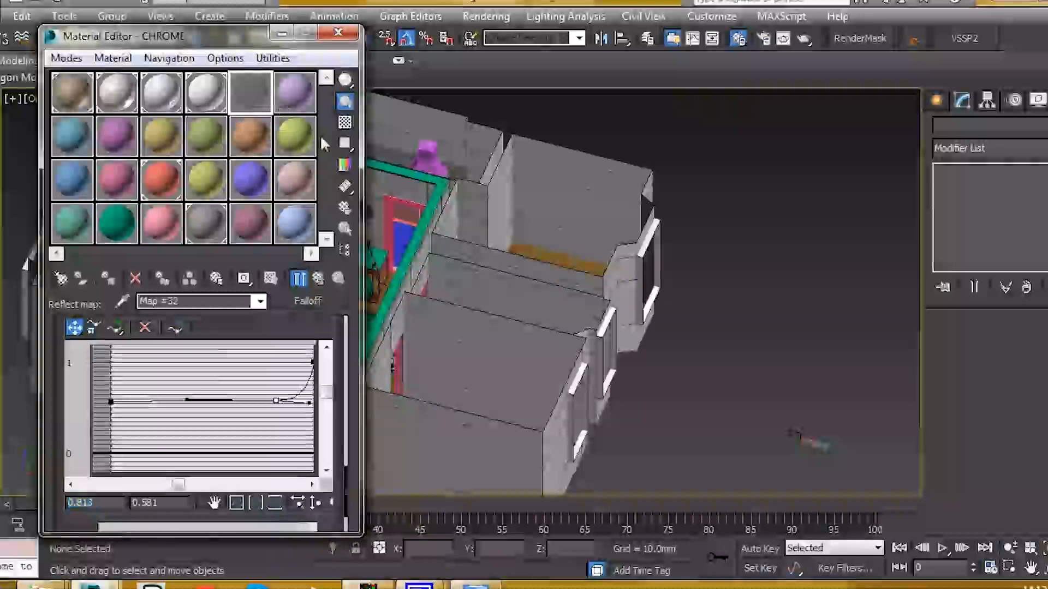
- Show a checker background and inspect the Falloff map in an enlarged sample preview
left_click(345, 124)
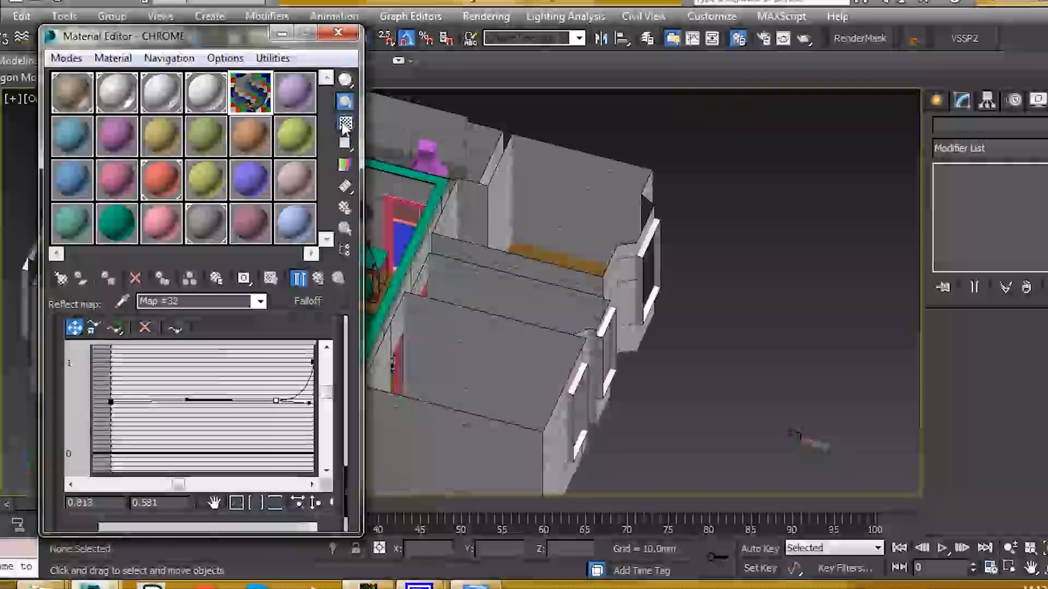
double_click(246, 101)
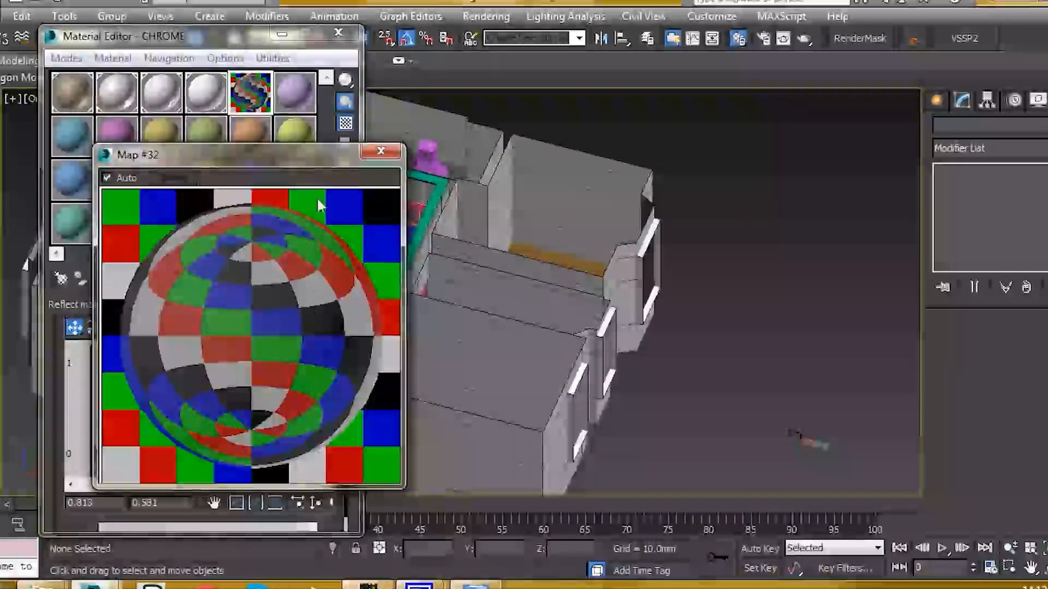
left_click(381, 152)
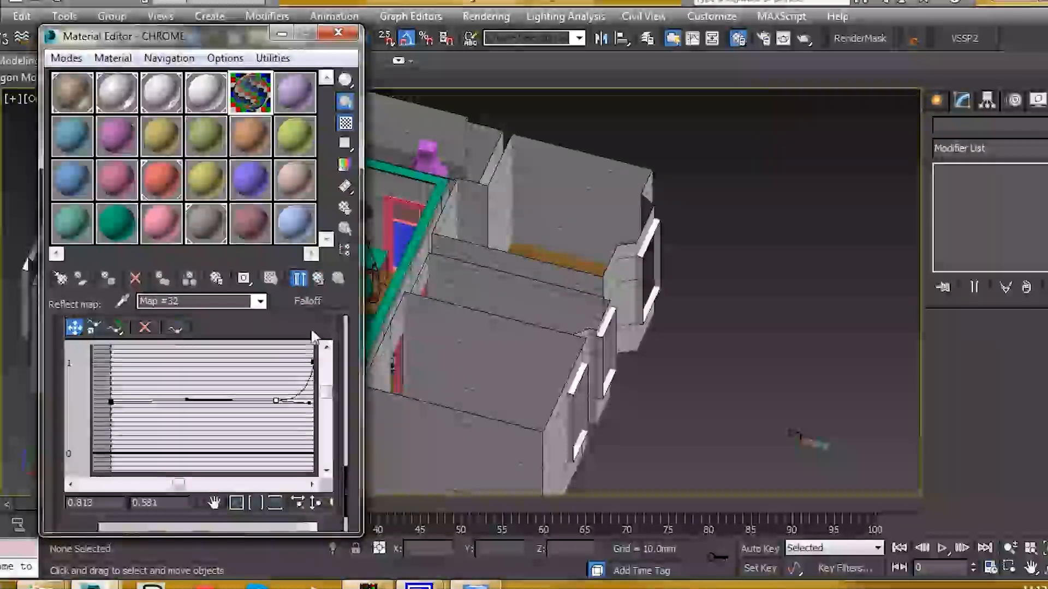
- Set CHROME's reflection glossiness to 0.85 and check it in an enlarged preview
left_click(262, 279)
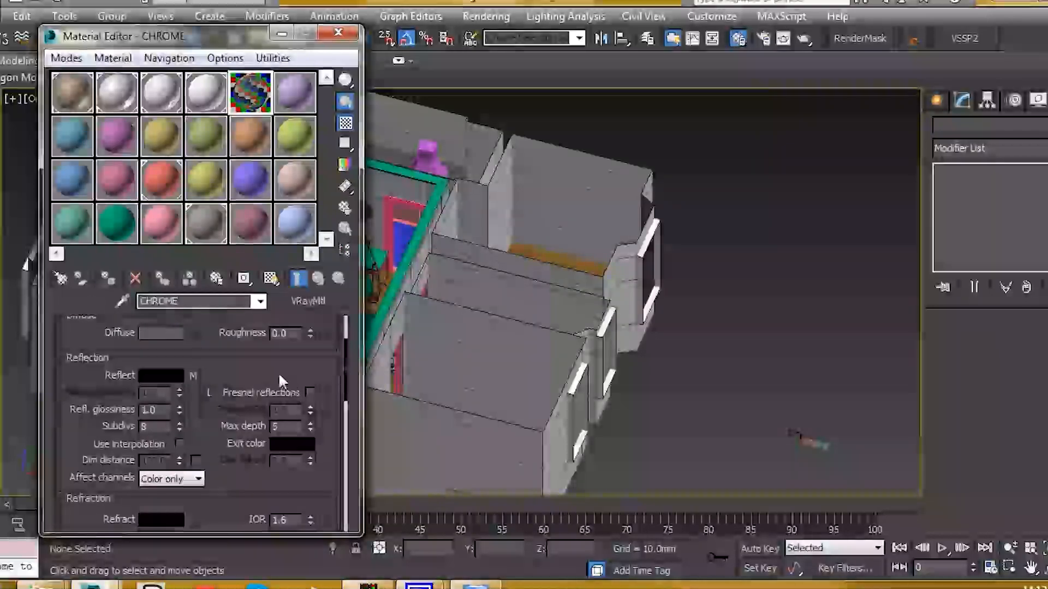
scroll(281, 410, "up", 3)
scroll(287, 477, "down", 3)
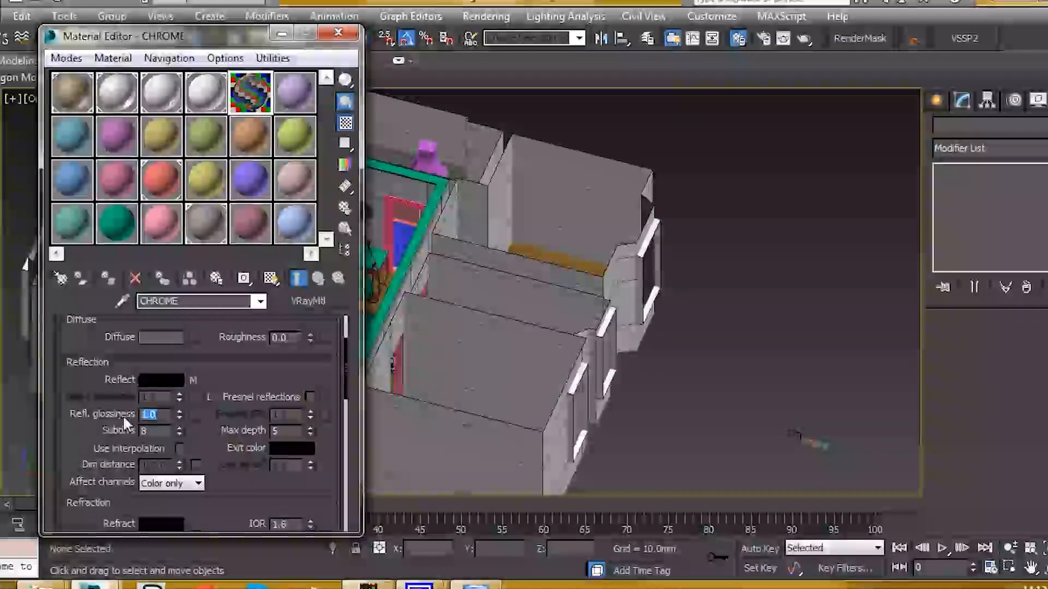
type("0.85")
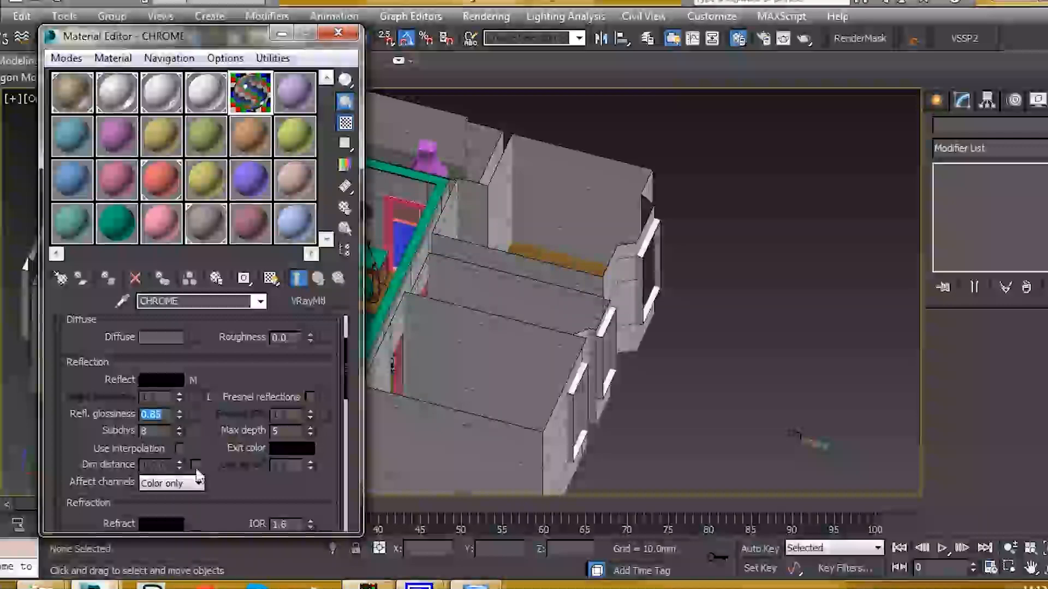
double_click(252, 90)
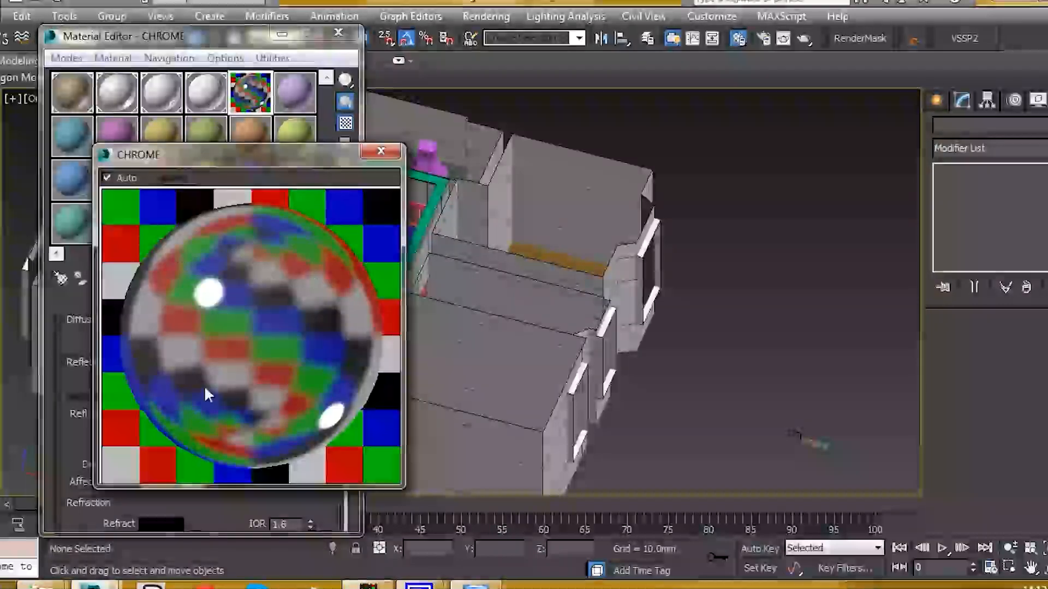
left_click(381, 151)
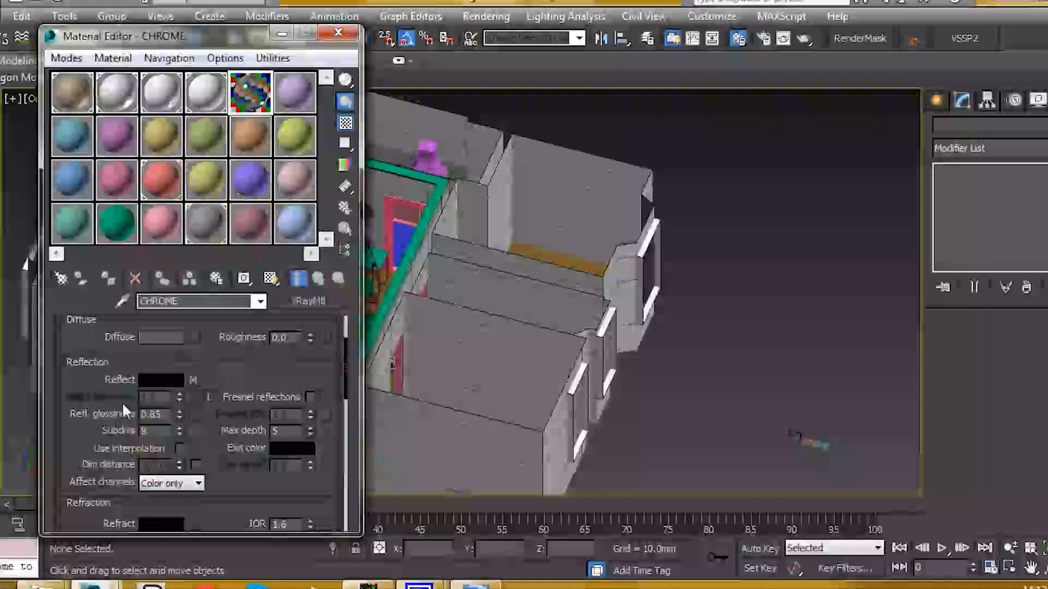
- Change the BRDF type from Blinn to Ward and preview the blurred chrome result
scroll(82, 467, "down", 3)
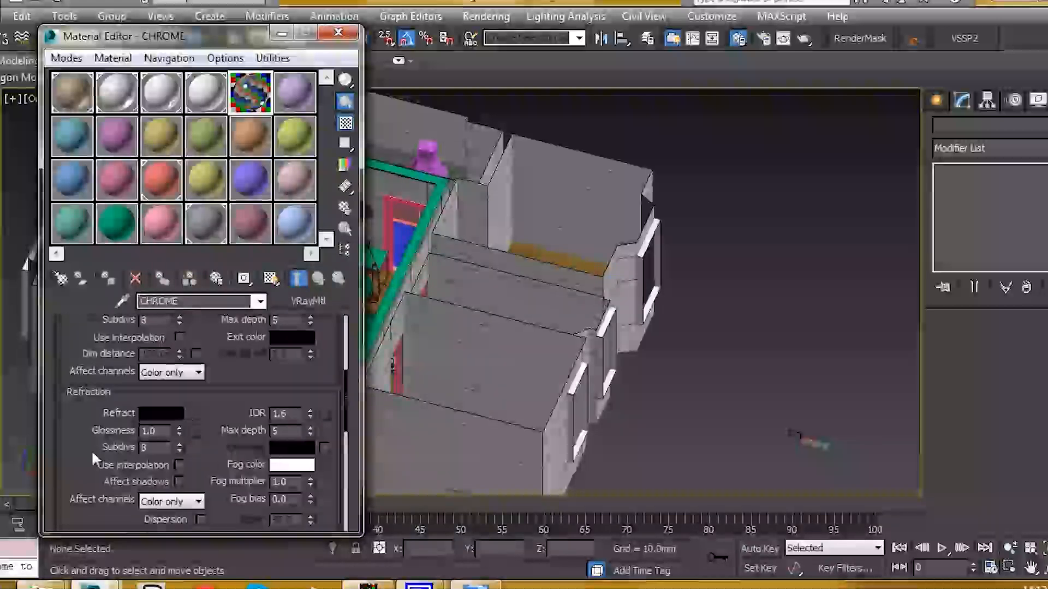
scroll(135, 418, "down", 5)
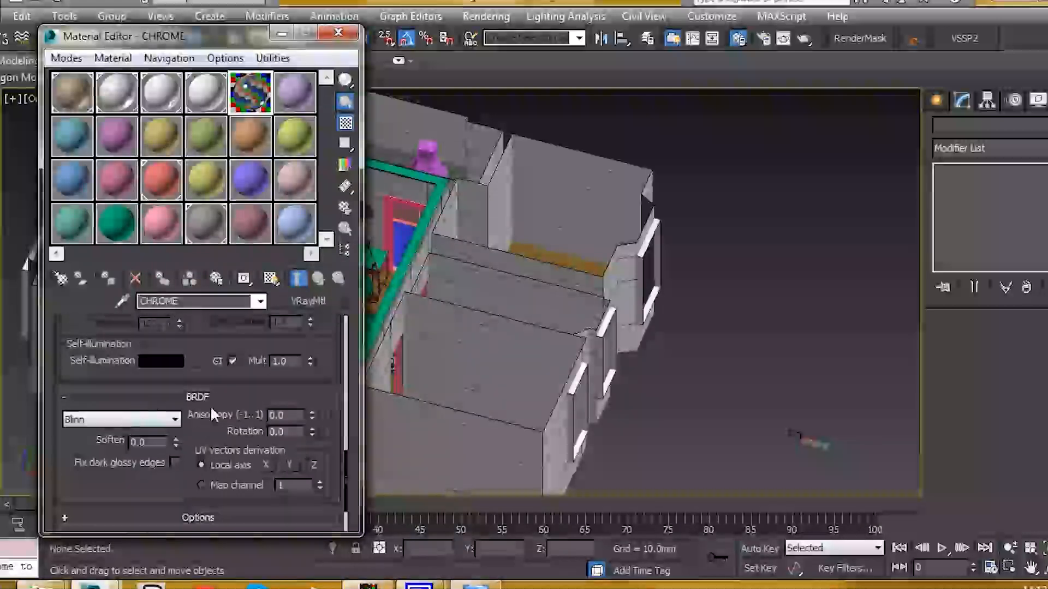
left_click(137, 420)
left_click(83, 458)
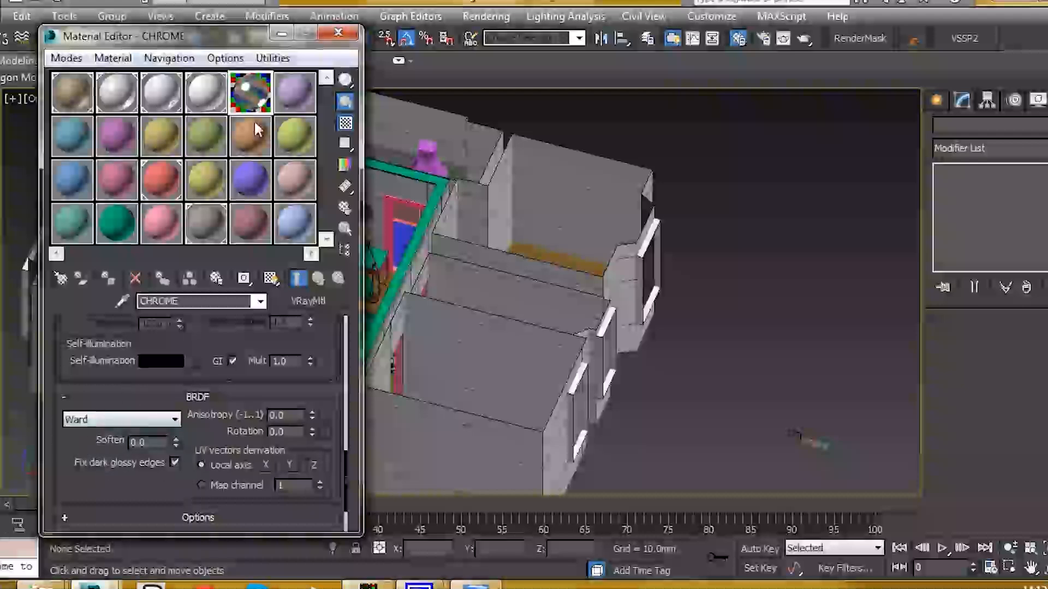
double_click(248, 101)
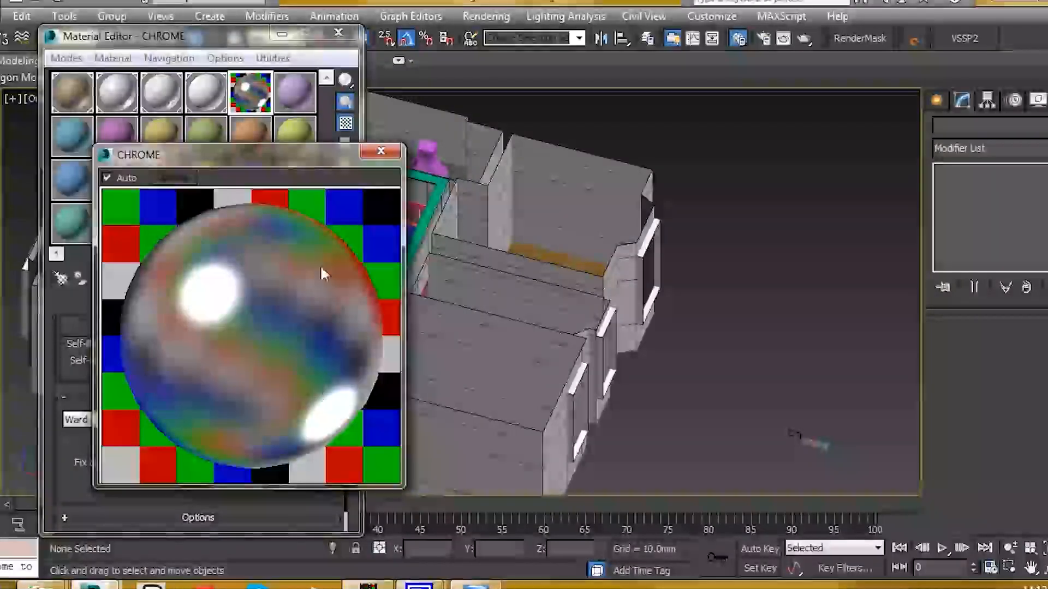
left_click(380, 151)
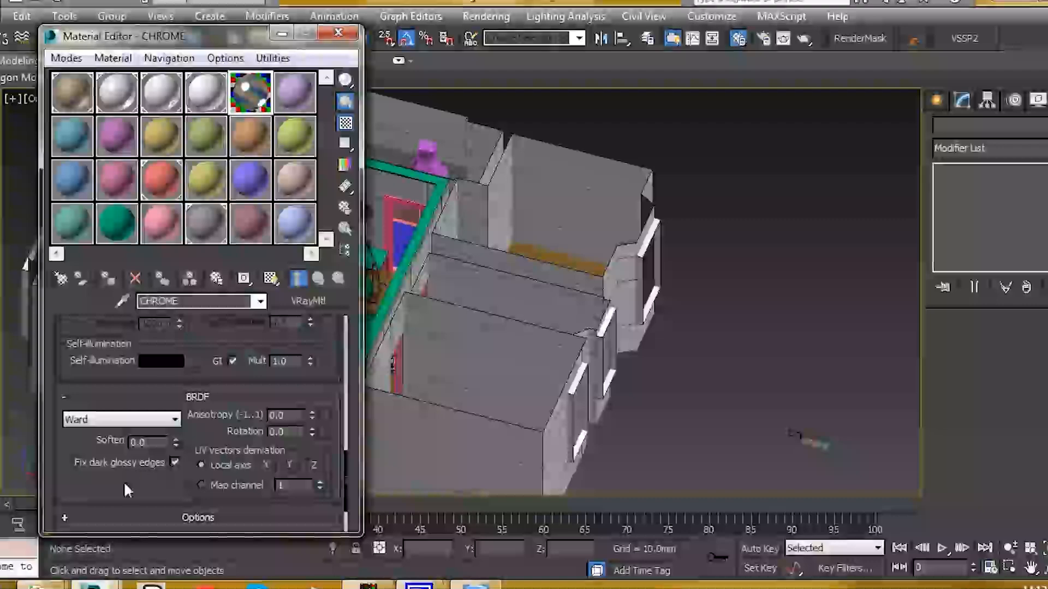
scroll(124, 481, "up", 2)
scroll(191, 380, "up", 10)
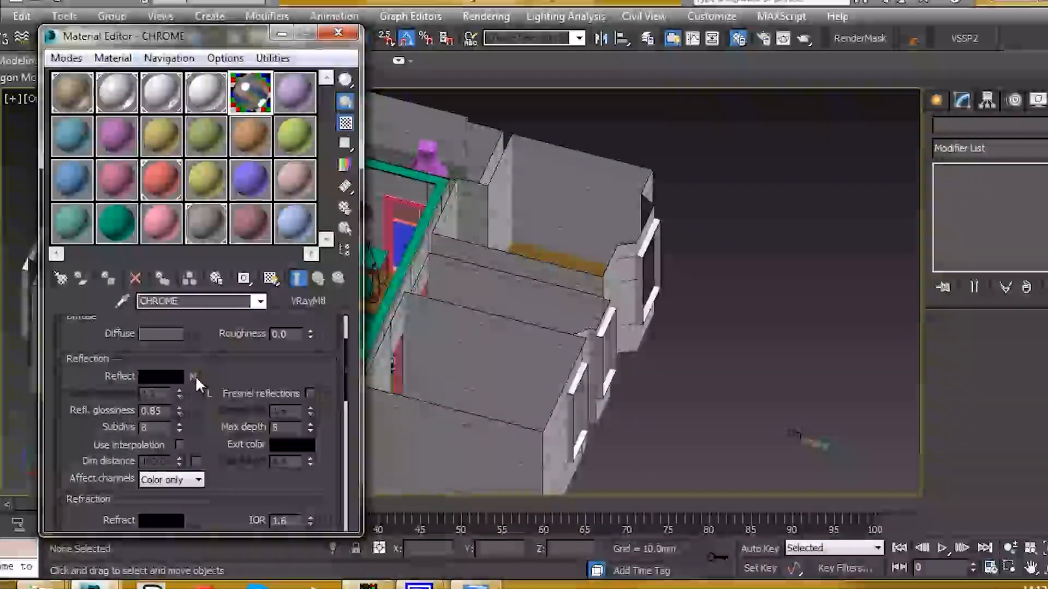
- Copy the reflect map, then convert CHROME to VRayBlendMtl keeping the old chrome as base
right_click(195, 377)
left_click(236, 407)
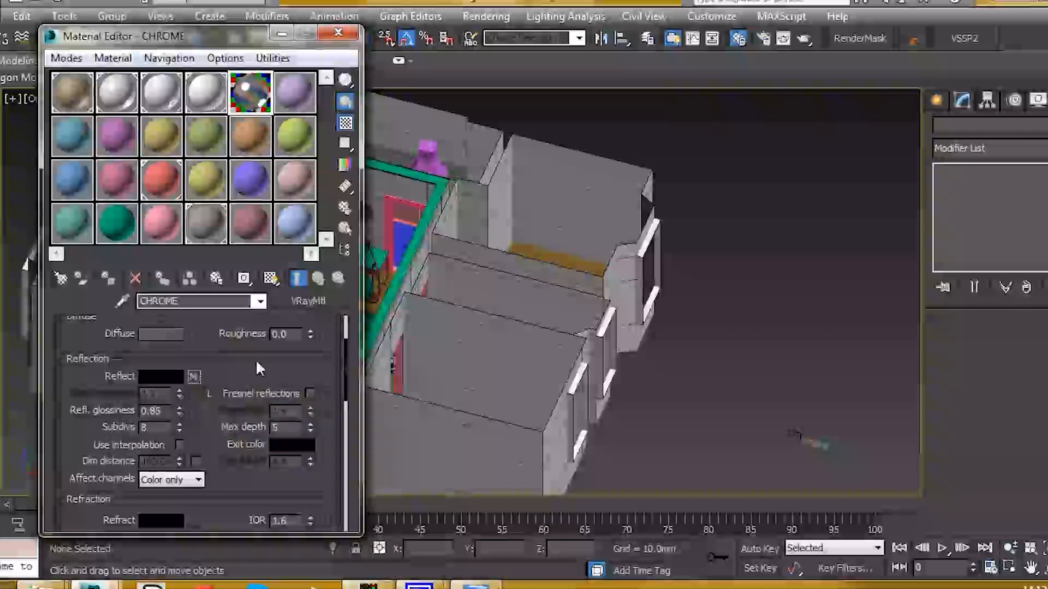
scroll(256, 390, "up", 1)
left_click(306, 302)
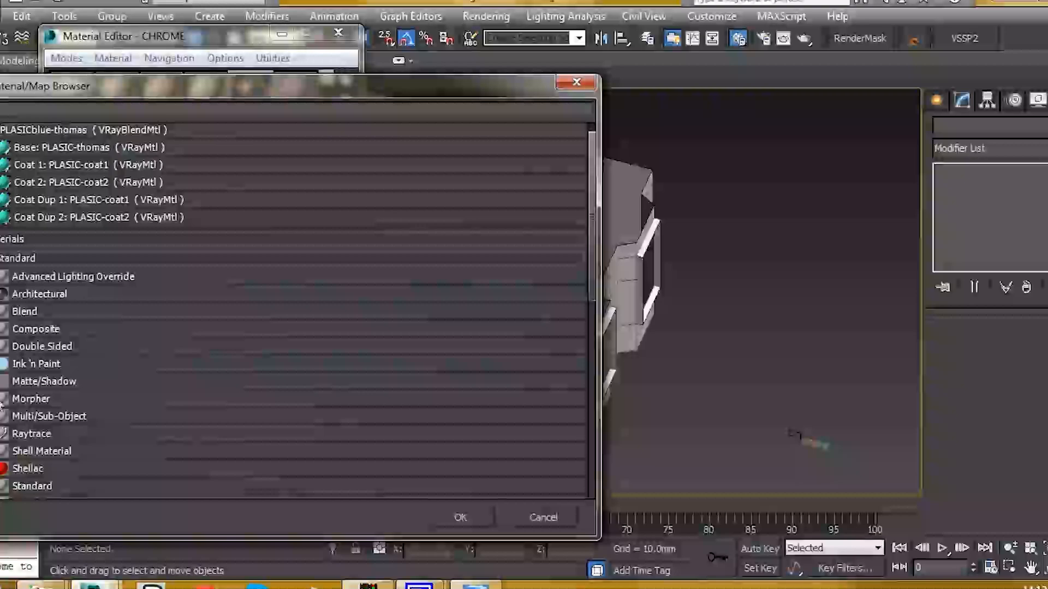
scroll(135, 349, "down", 3)
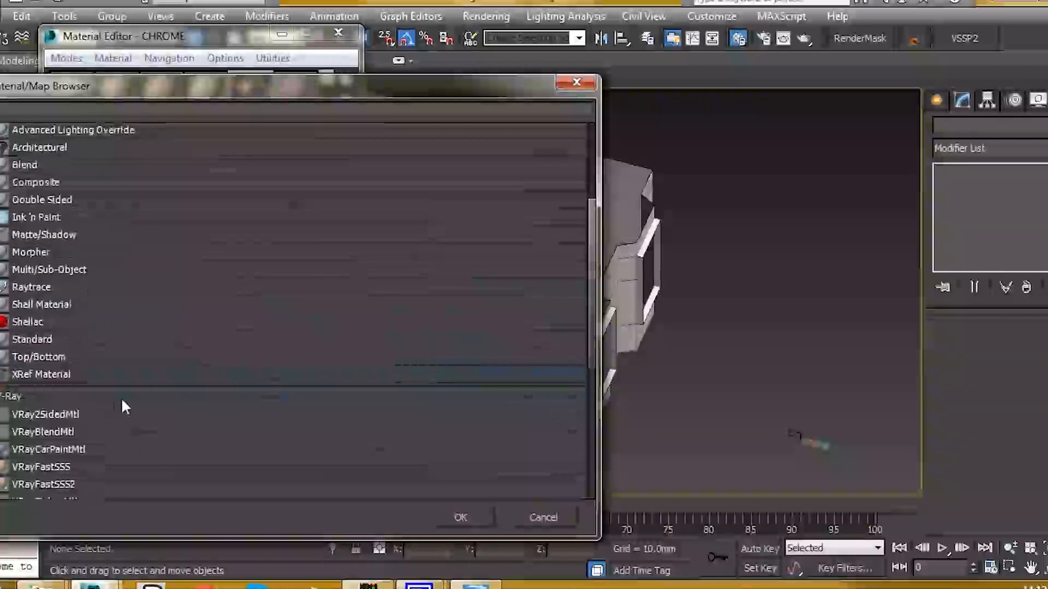
double_click(56, 431)
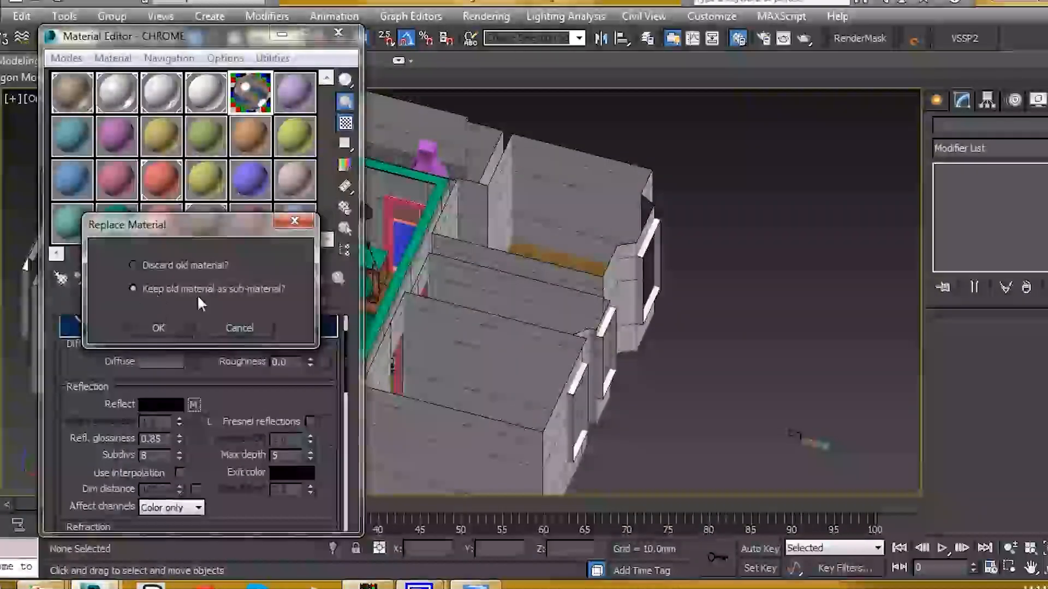
left_click(159, 327)
- Copy the base chrome into Coat 1 as an independent copy named CHROME-coat1
left_click(345, 123)
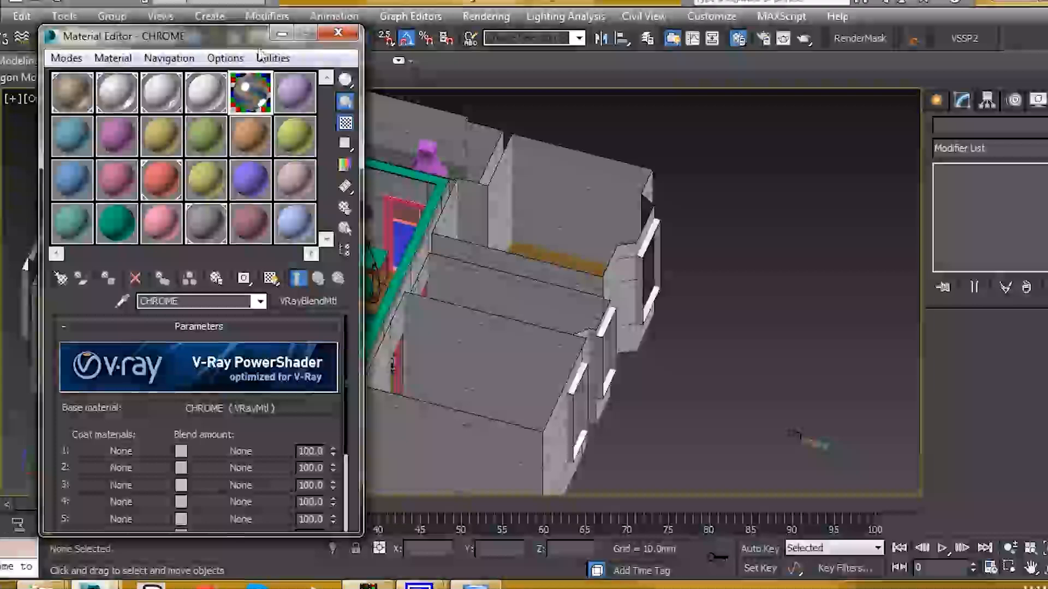
left_click_drag(185, 40, 730, 34)
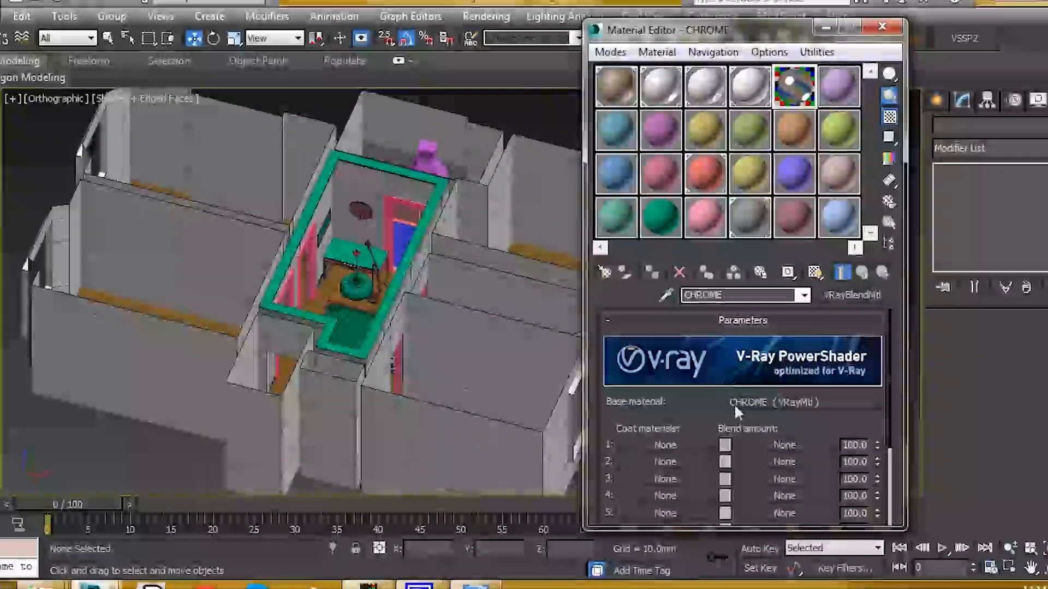
left_click(734, 406)
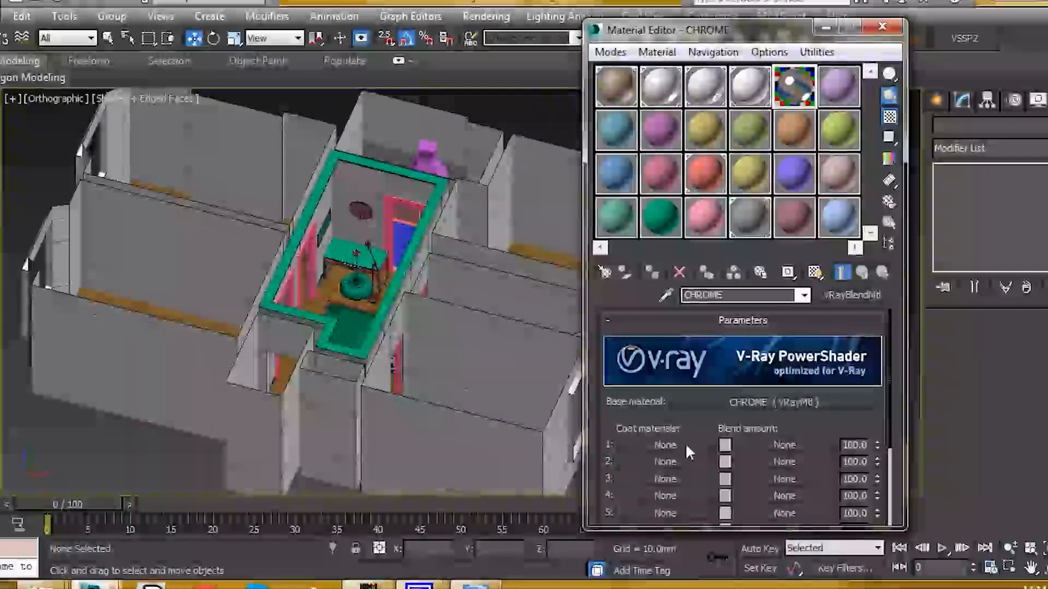
left_click_drag(673, 441, 667, 445)
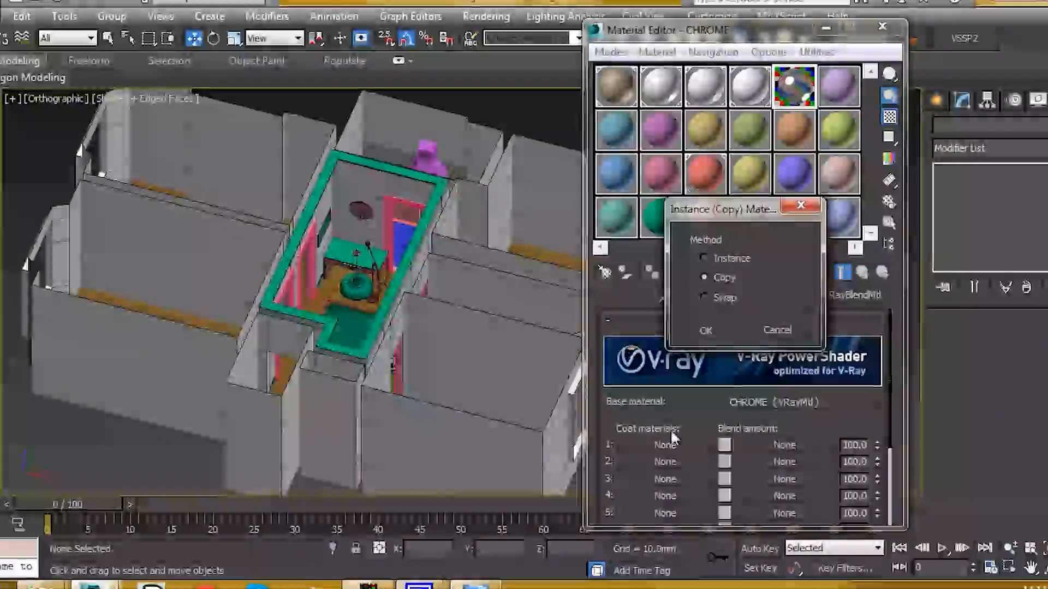
left_click(704, 329)
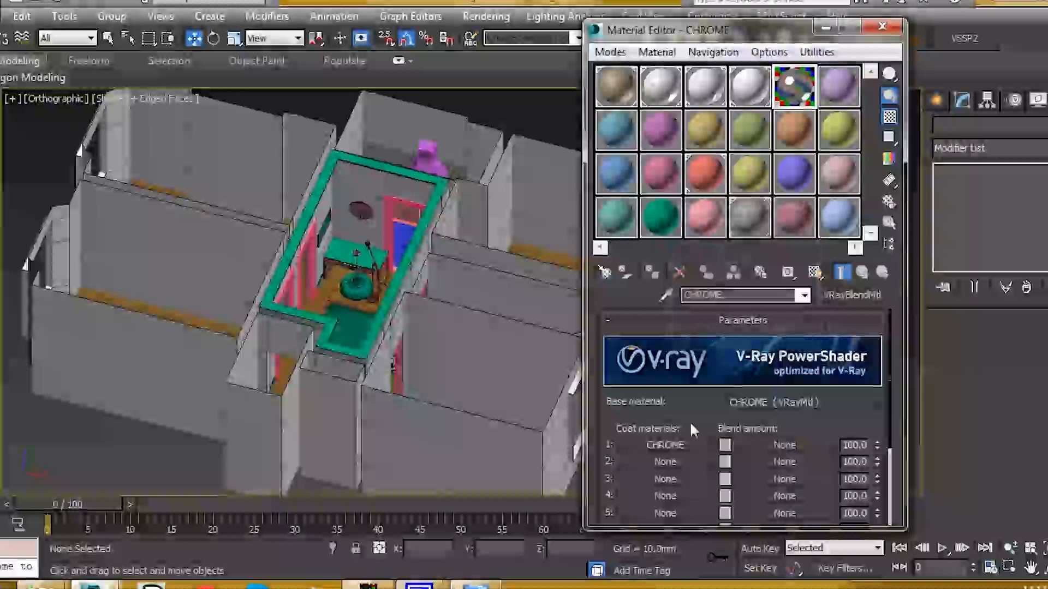
left_click(681, 445)
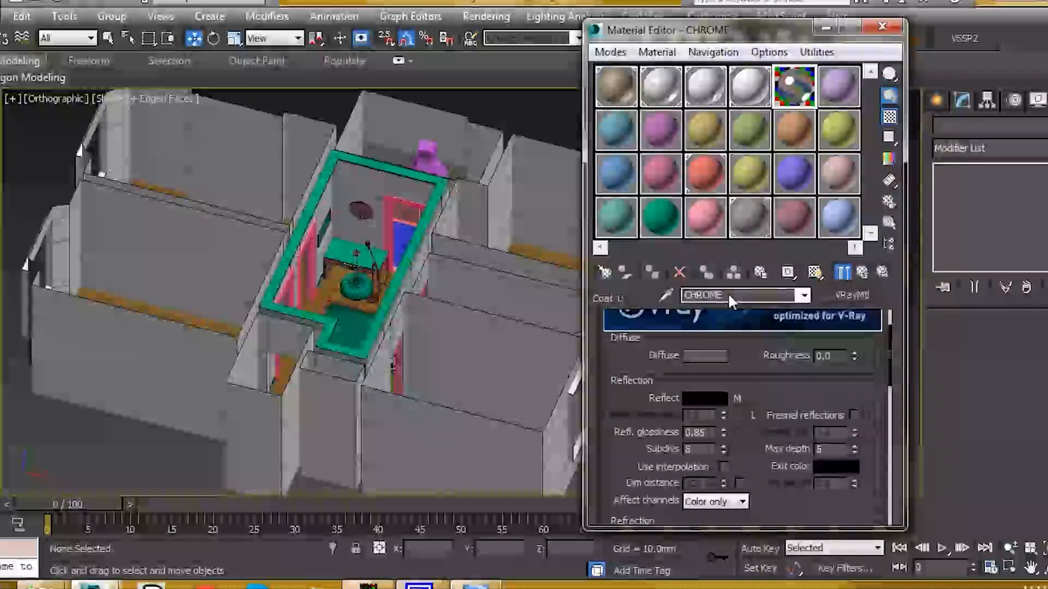
left_click(766, 295)
type("-coat_1")
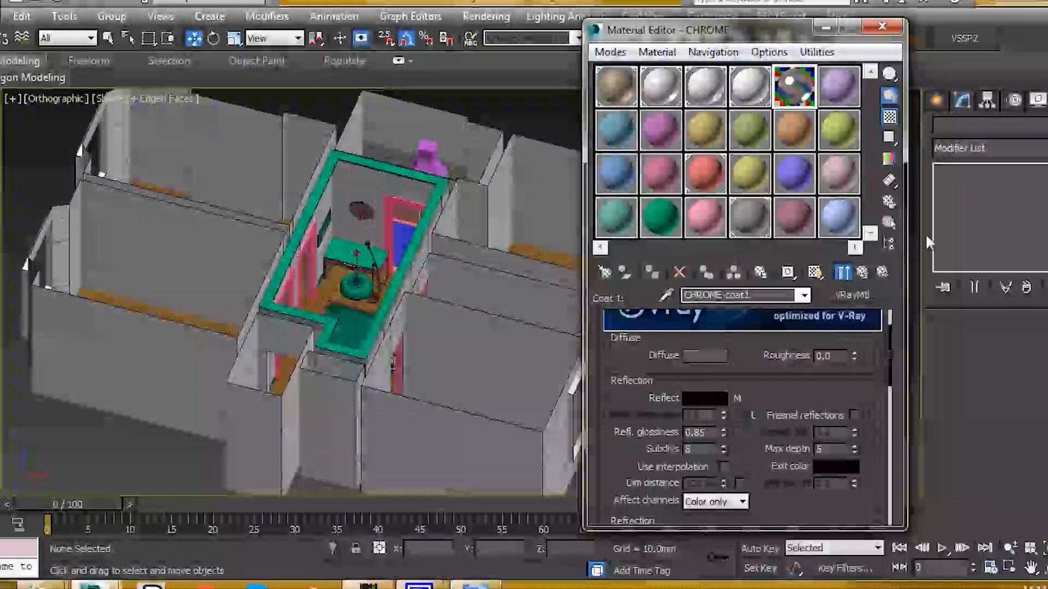
left_click(861, 273)
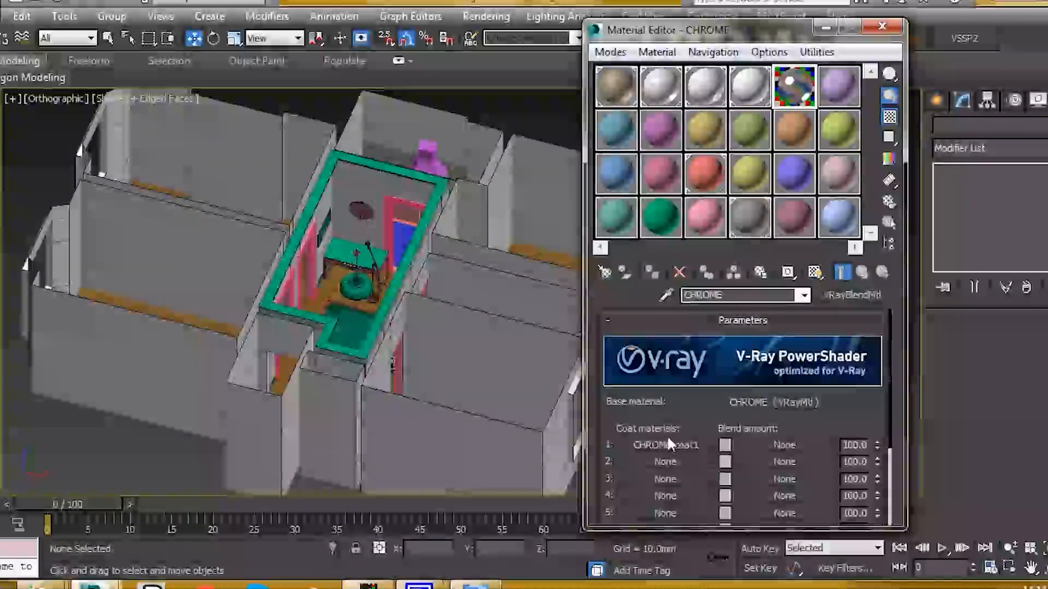
- Copy CHROME-coat1 into the second coat slot as CHROME-coat2
left_click_drag(670, 441, 670, 457)
left_click_drag(670, 461, 665, 462)
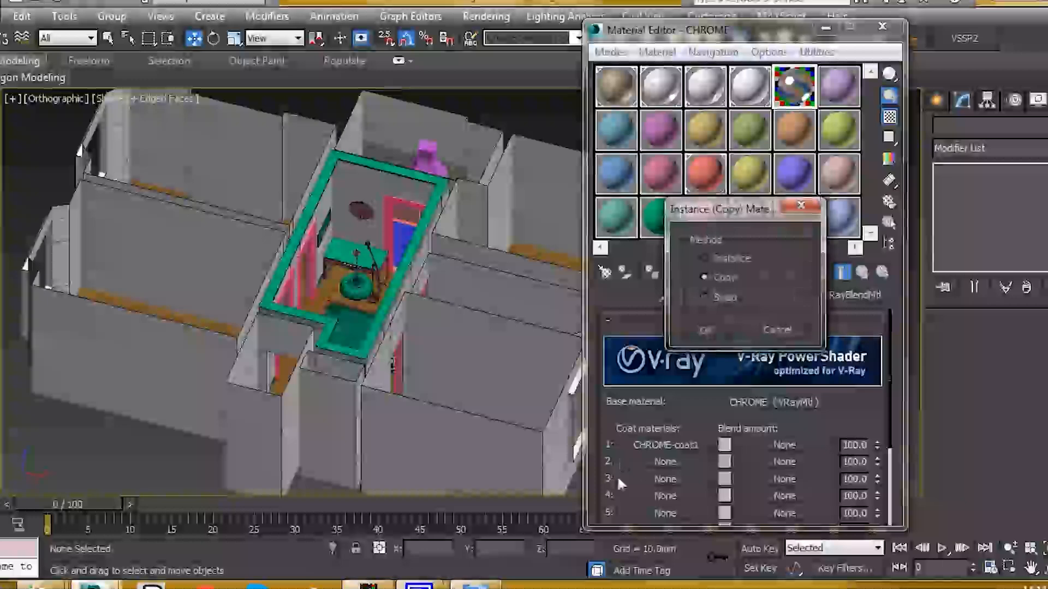
left_click(705, 329)
left_click(682, 461)
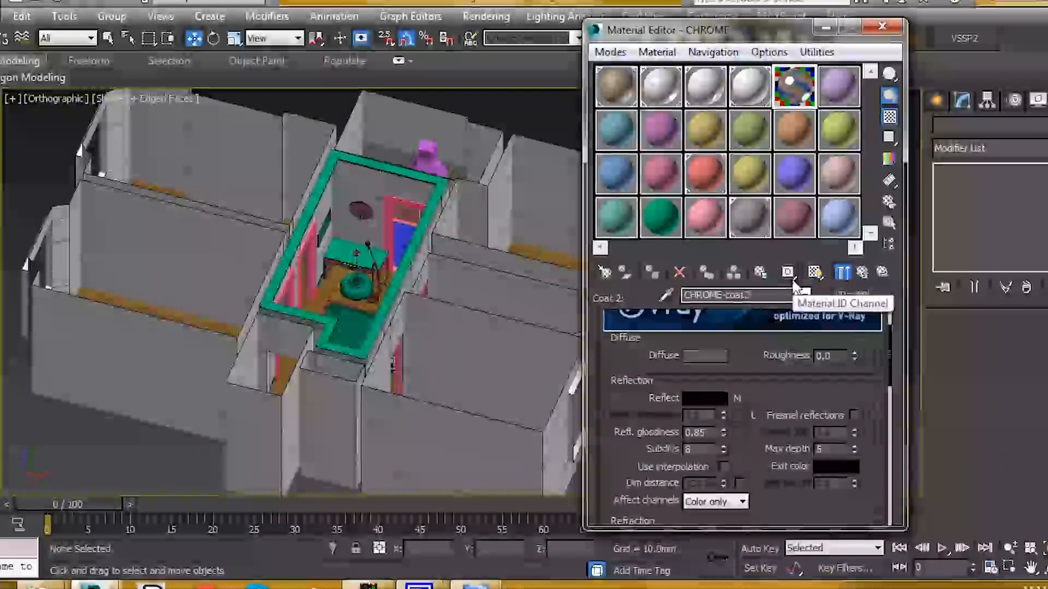
left_click(863, 272)
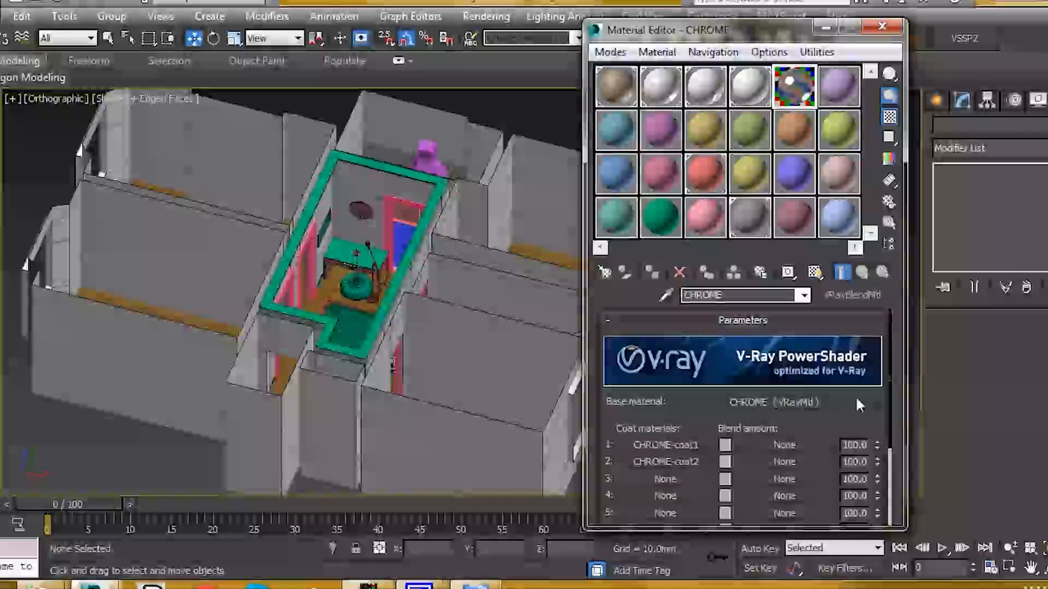
- Set CHROME-coat1's reflection glossiness to 0.95
left_click(686, 443)
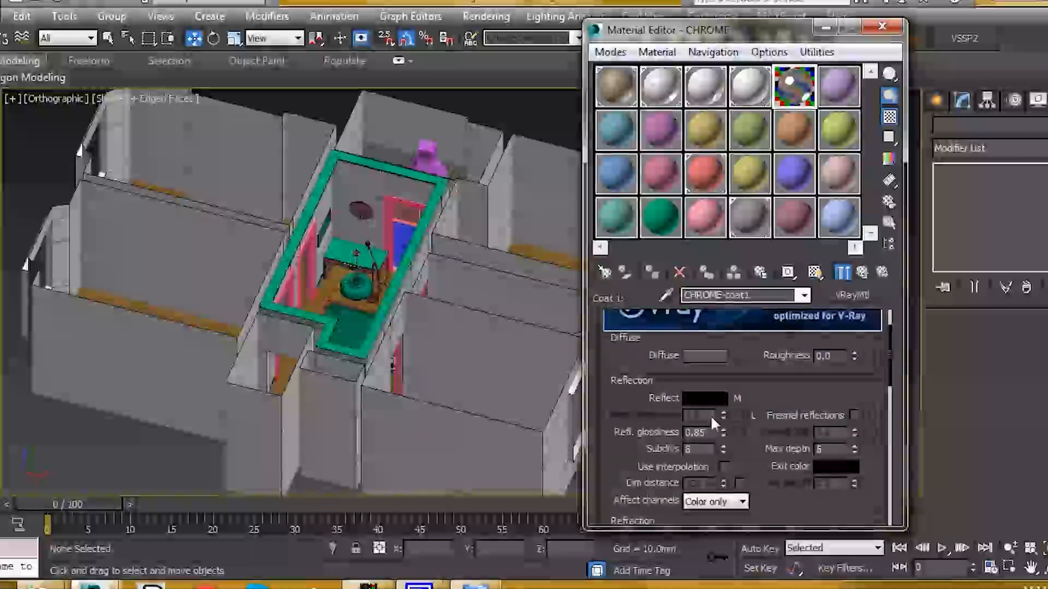
left_click_drag(709, 430, 680, 429)
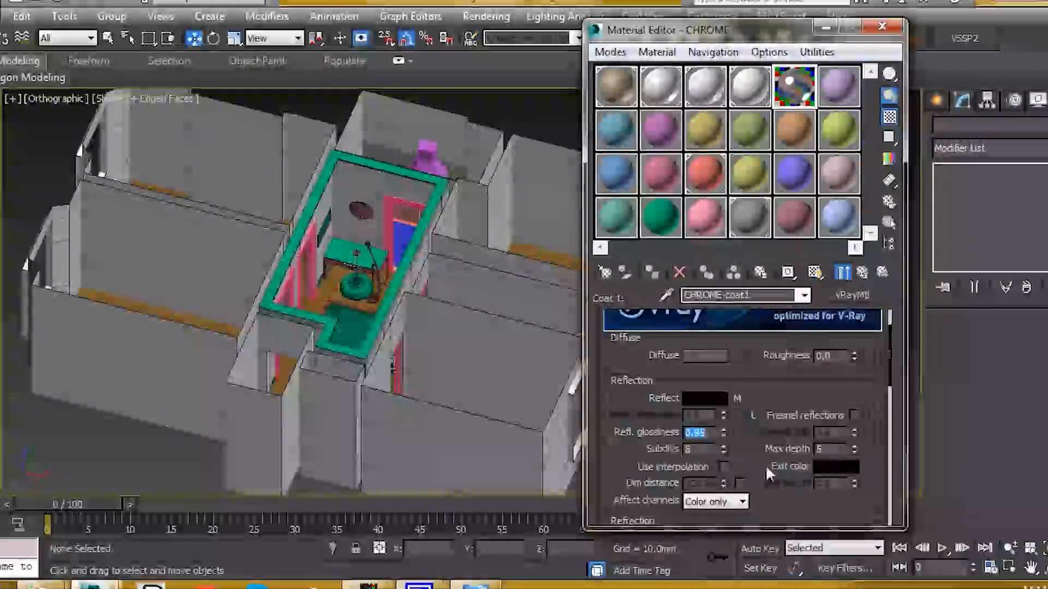
left_click(863, 273)
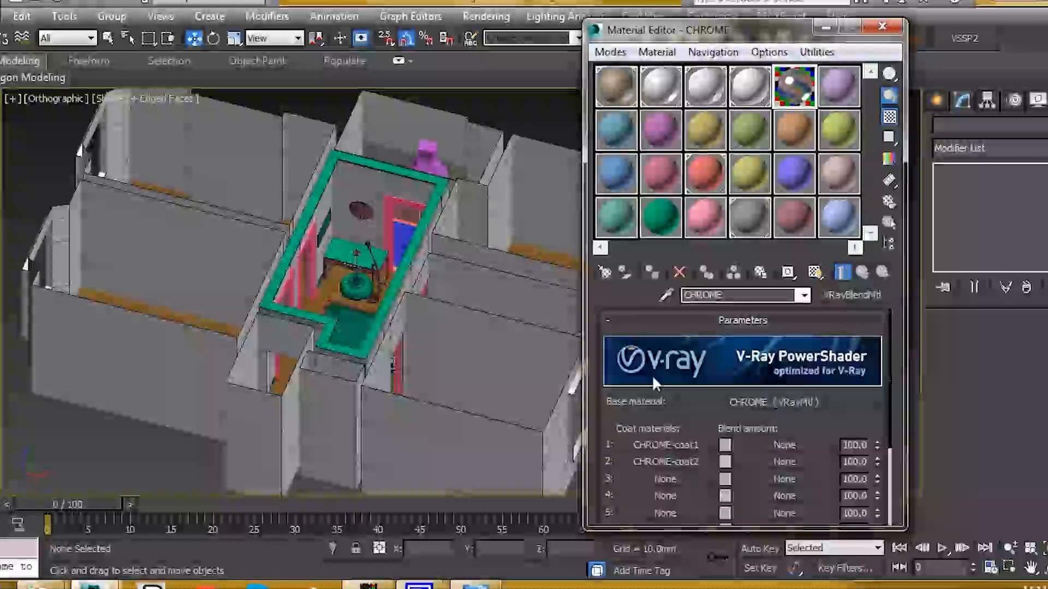
left_click(692, 462)
- Set CHROME-coat2's reflection glossiness to 0.99
double_click(704, 432)
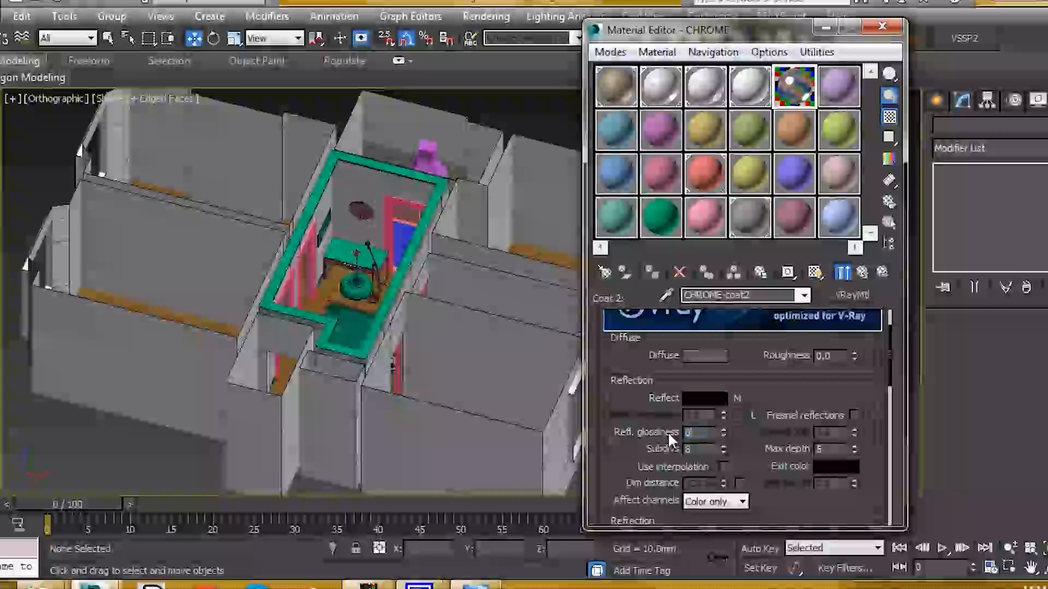
type("0.99")
key("Return")
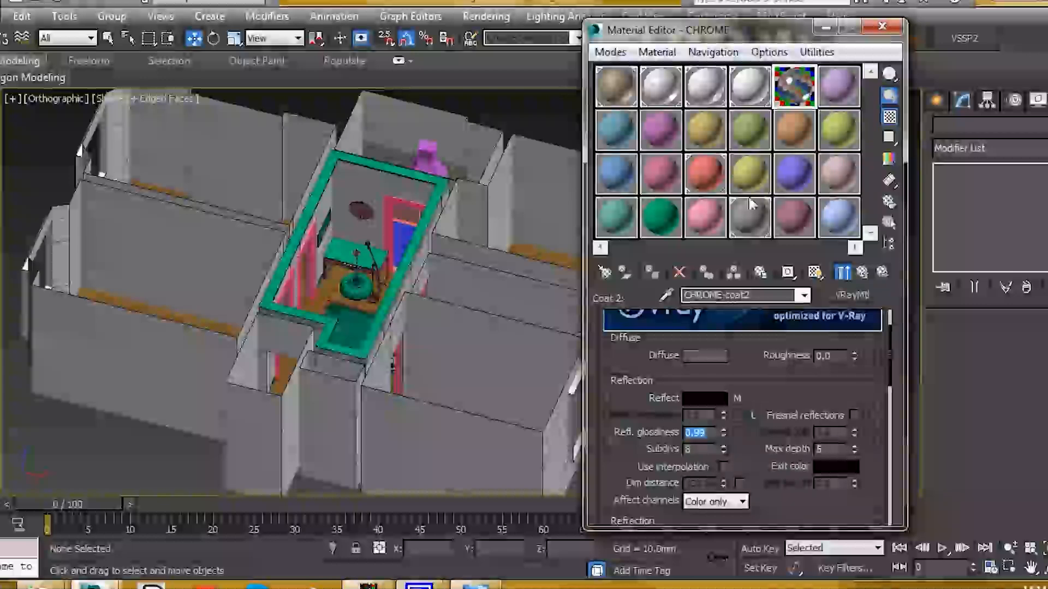
- Preview CHROME-coat2 enlarged, then return to the parent CHROME blend material
double_click(792, 79)
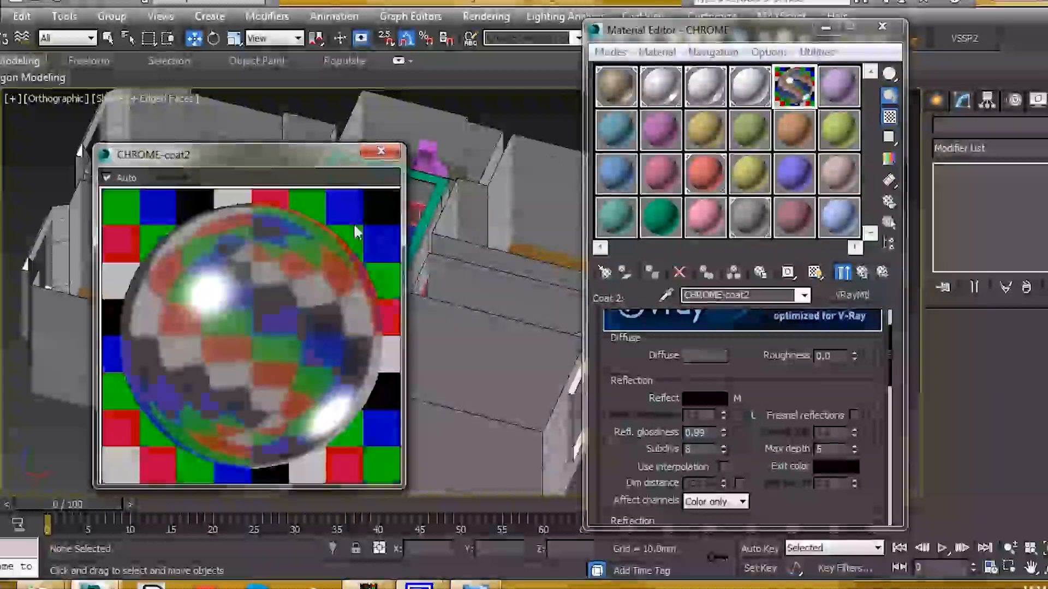
left_click_drag(276, 160, 309, 135)
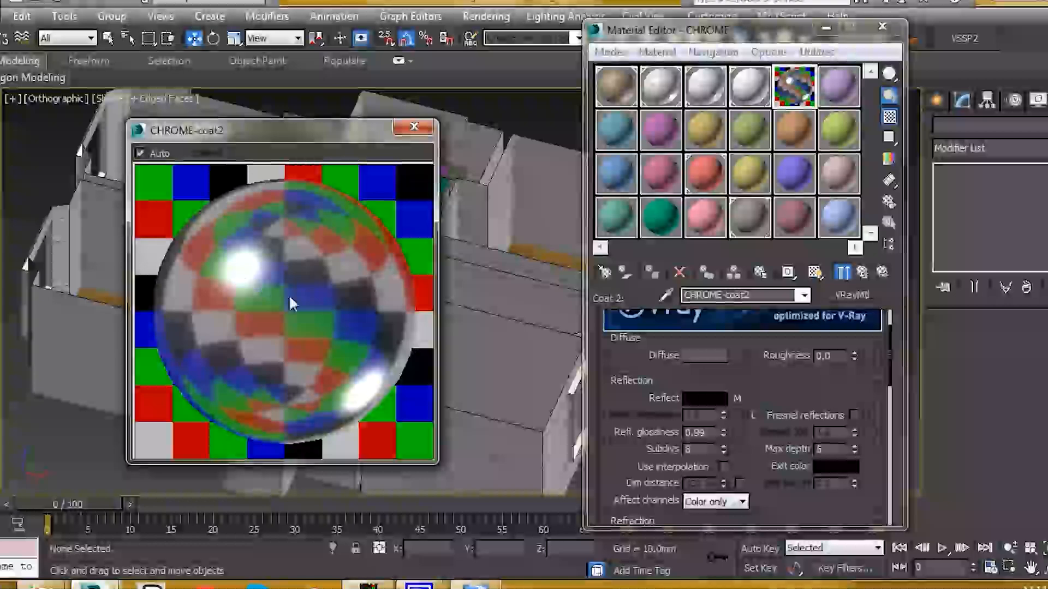
left_click(415, 128)
left_click(862, 272)
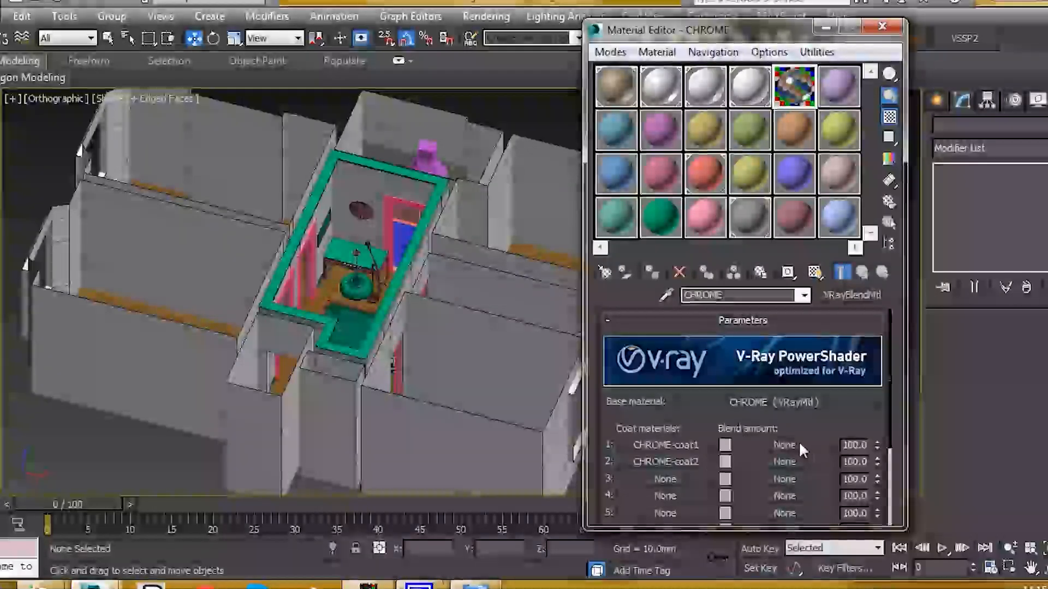
right_click(765, 443)
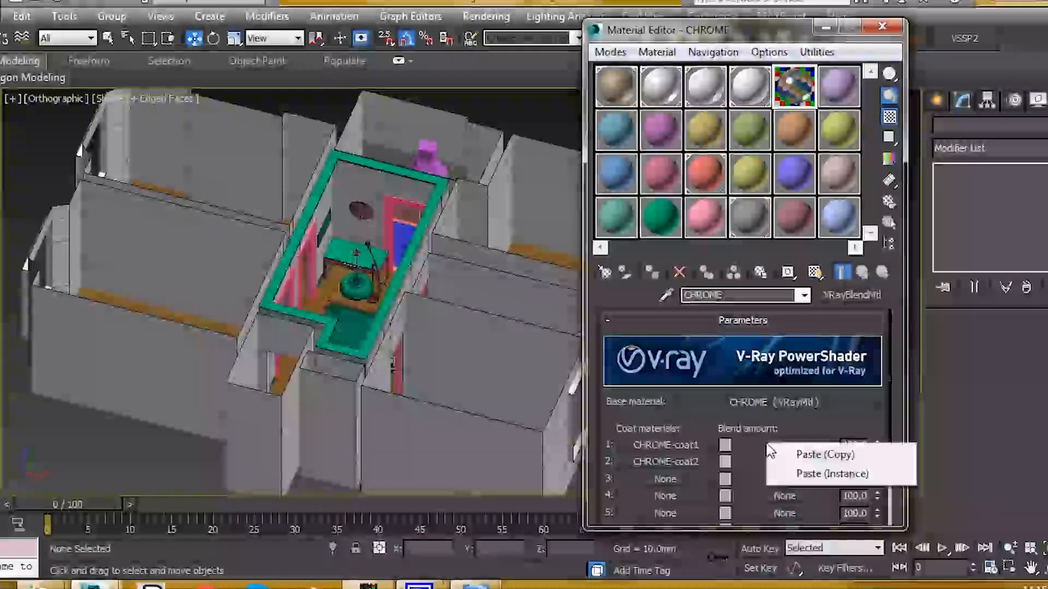
- Paste a copy of the Falloff map into coat 1's blend amount and expand Map #33's Output settings
left_click(825, 455)
left_click(796, 446)
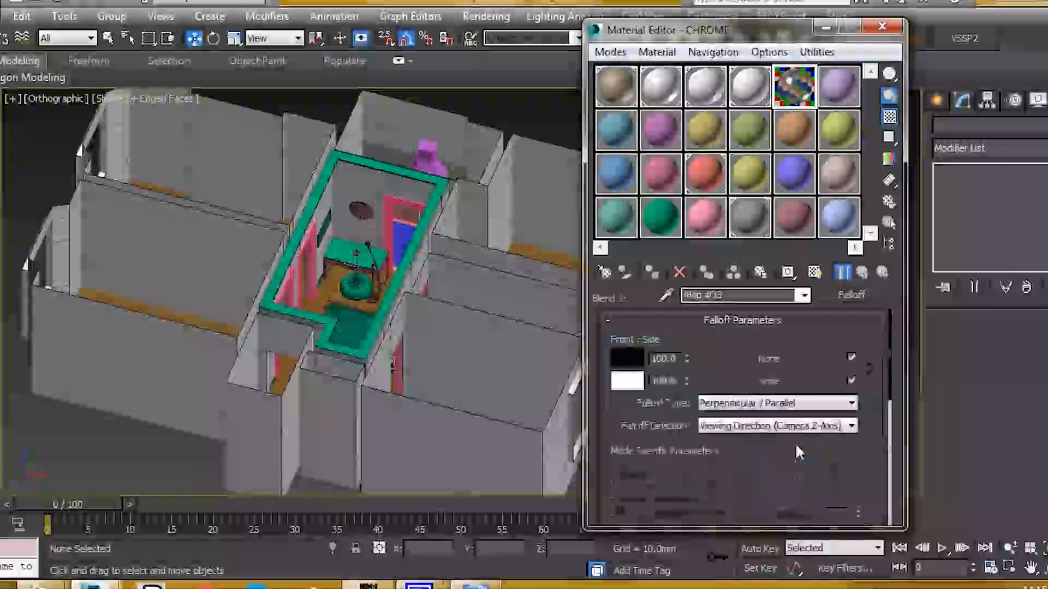
scroll(833, 454, "down", 5)
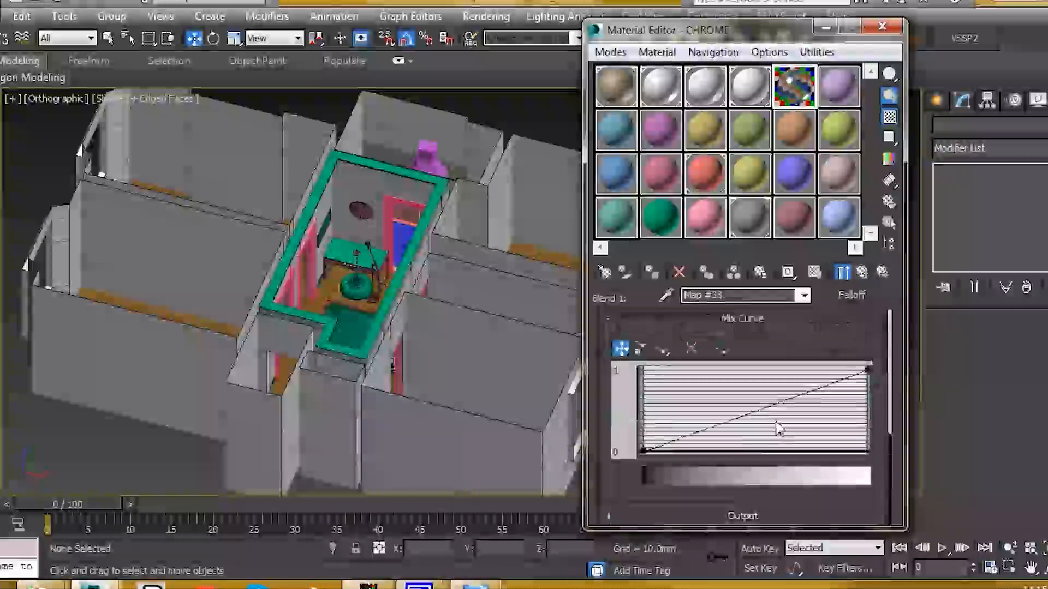
left_click(761, 515)
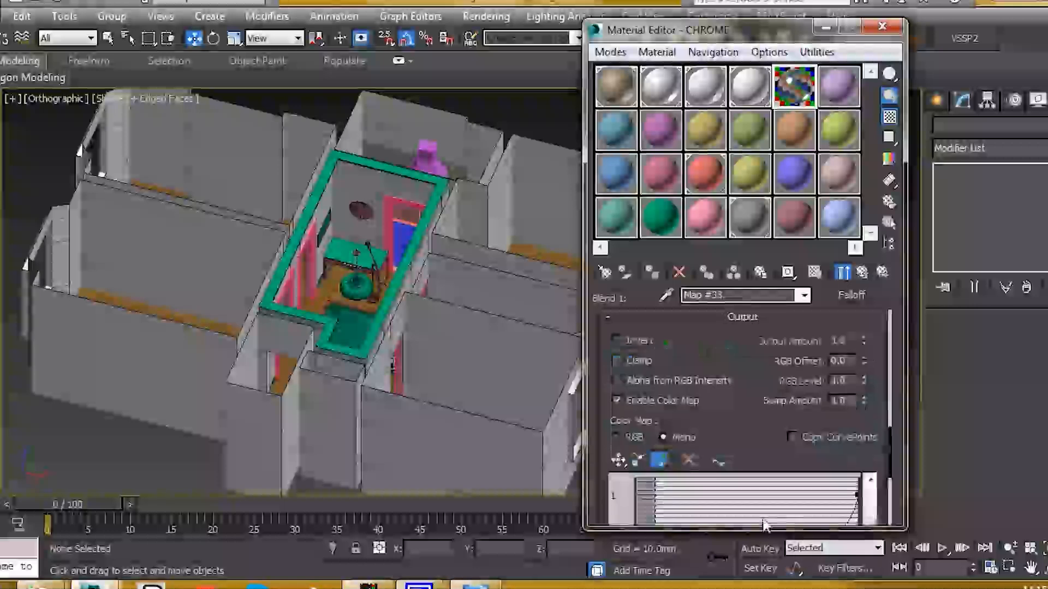
scroll(760, 442, "down", 3)
scroll(772, 427, "up", 2)
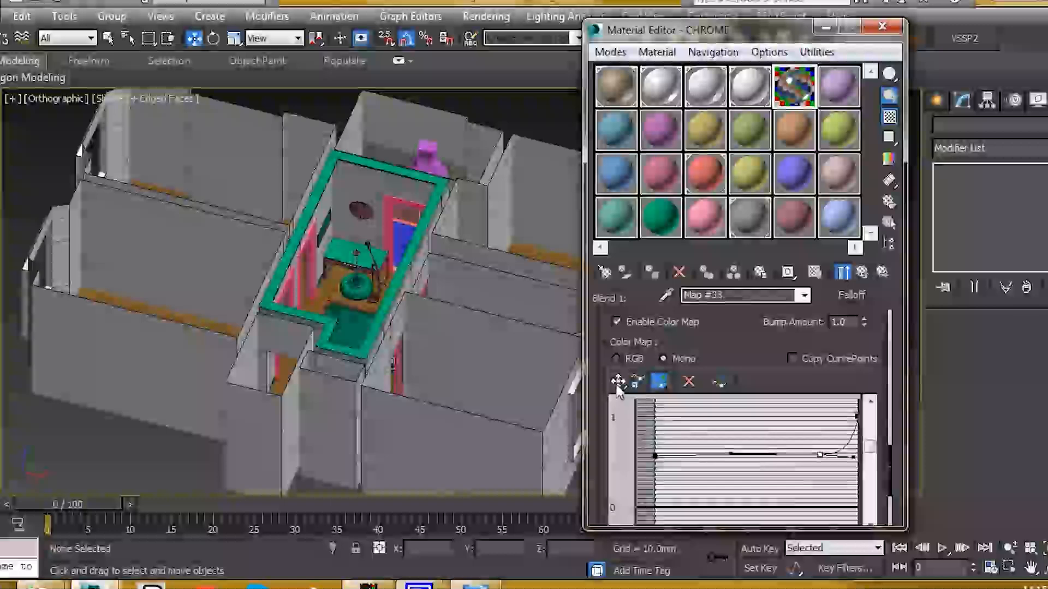
- Reshape Map #33's Output Color Map curve so it stays flat, then rises near the end
left_click_drag(642, 435, 832, 478)
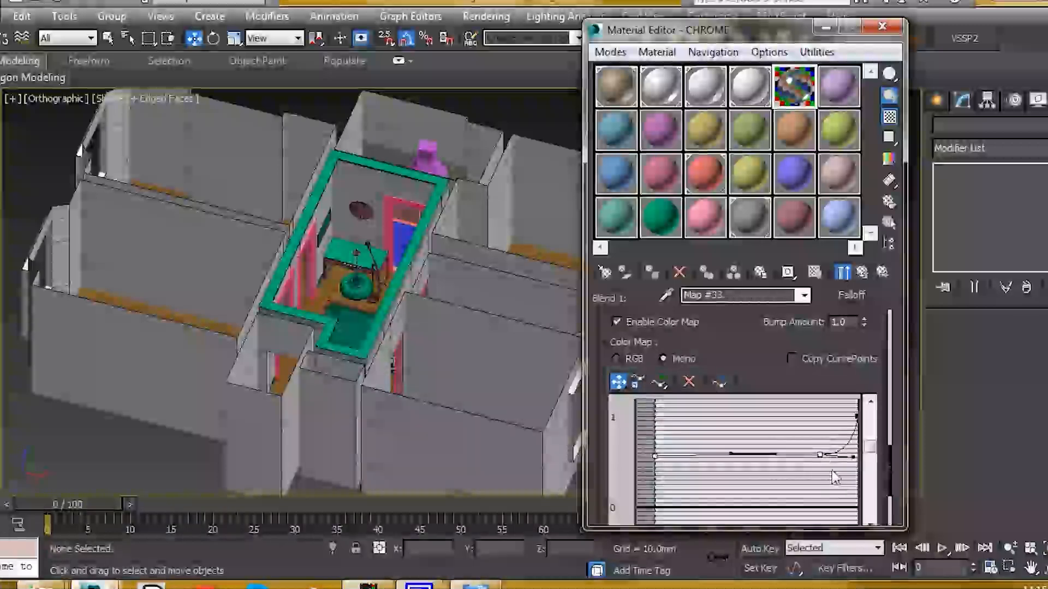
left_click_drag(659, 455, 659, 493)
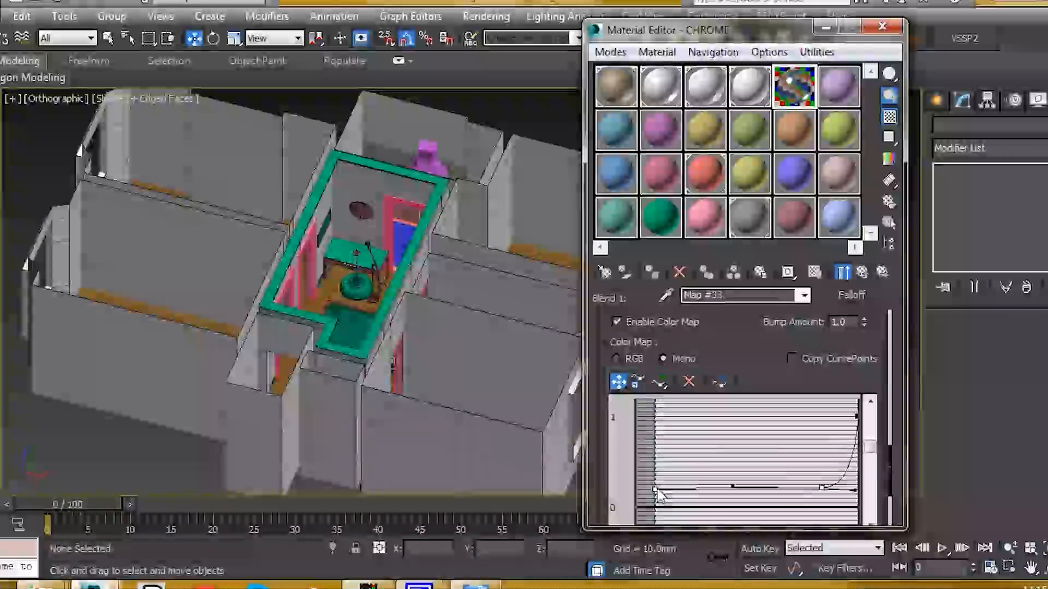
double_click(794, 82)
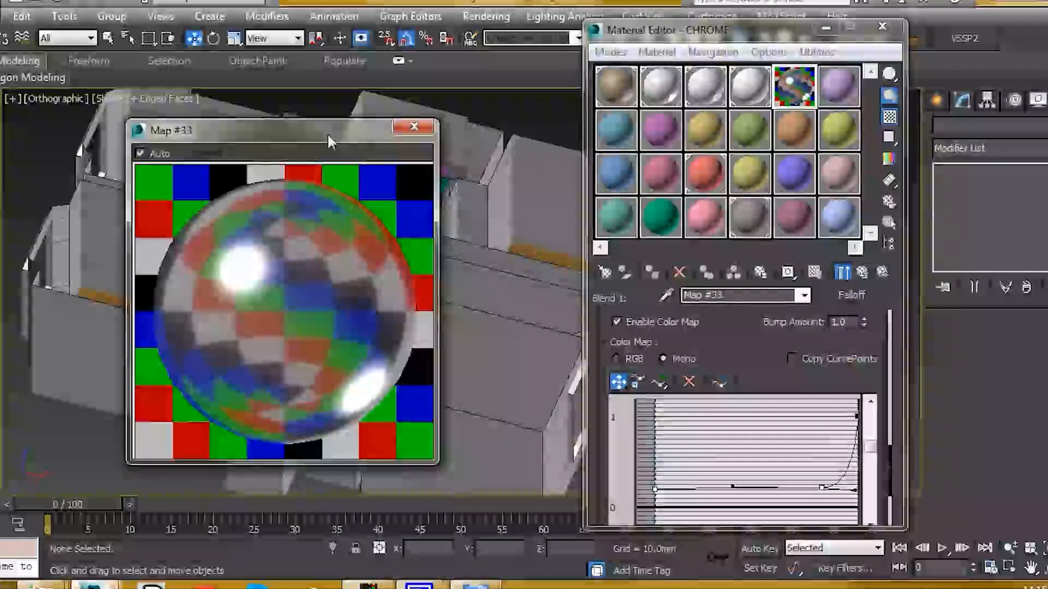
left_click_drag(331, 143, 349, 136)
left_click_drag(660, 491, 667, 436)
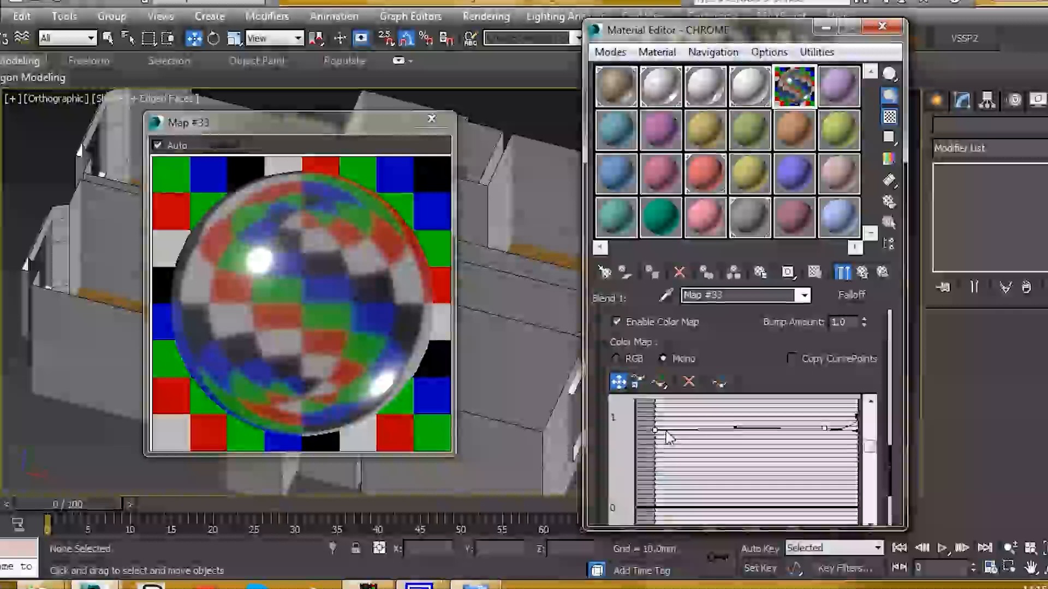
left_click_drag(656, 431, 664, 502)
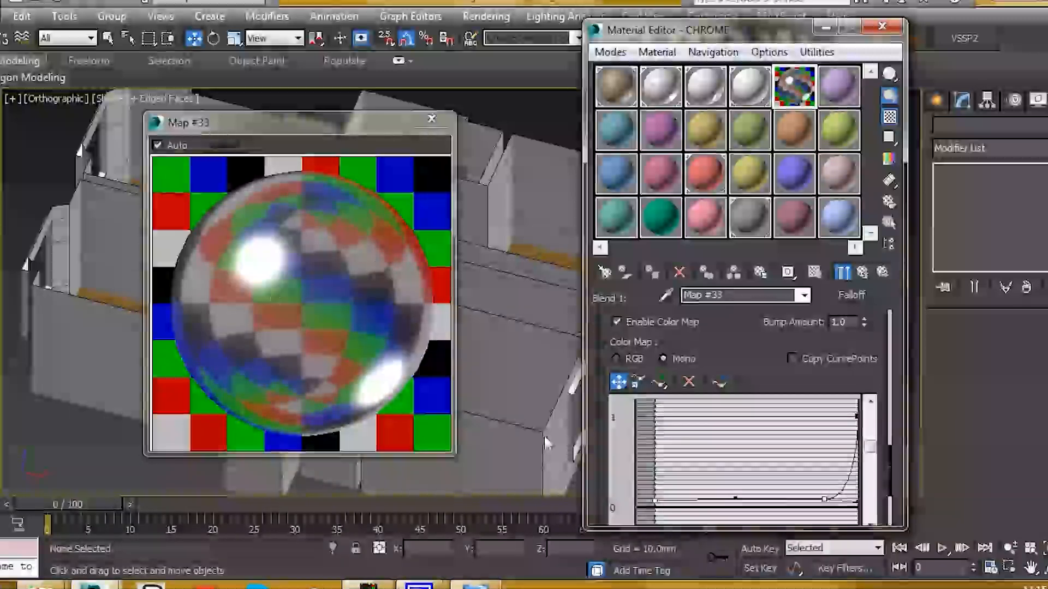
left_click_drag(654, 503, 661, 435)
left_click_drag(759, 345, 755, 293)
left_click_drag(655, 380, 655, 385)
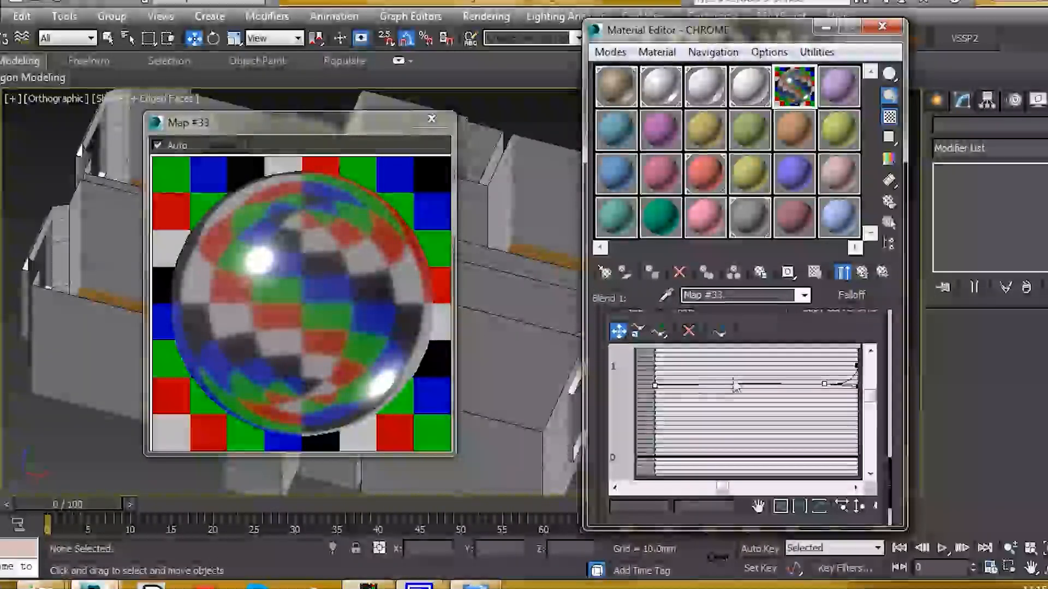
left_click_drag(658, 394, 659, 401)
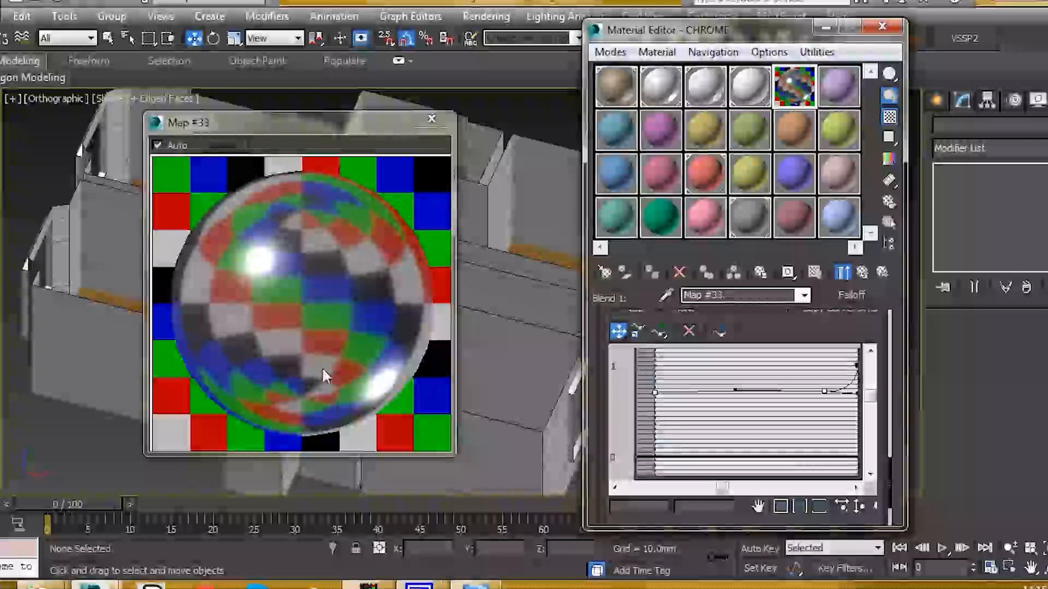
- Set the CHROME base material's reflection subdivs to 8
left_click(865, 273)
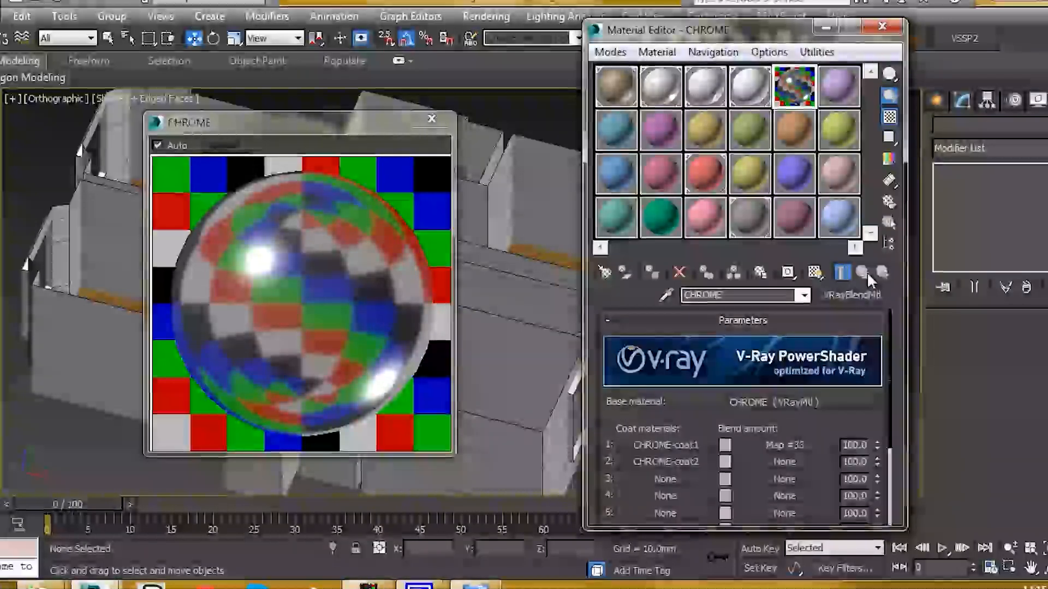
left_click(749, 402)
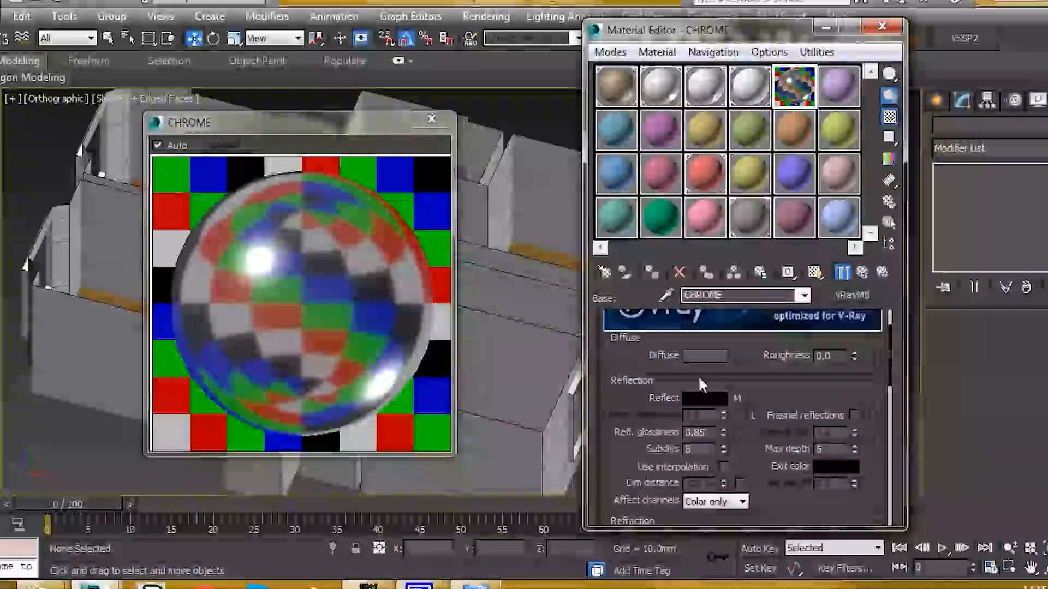
scroll(777, 391, "down", 1)
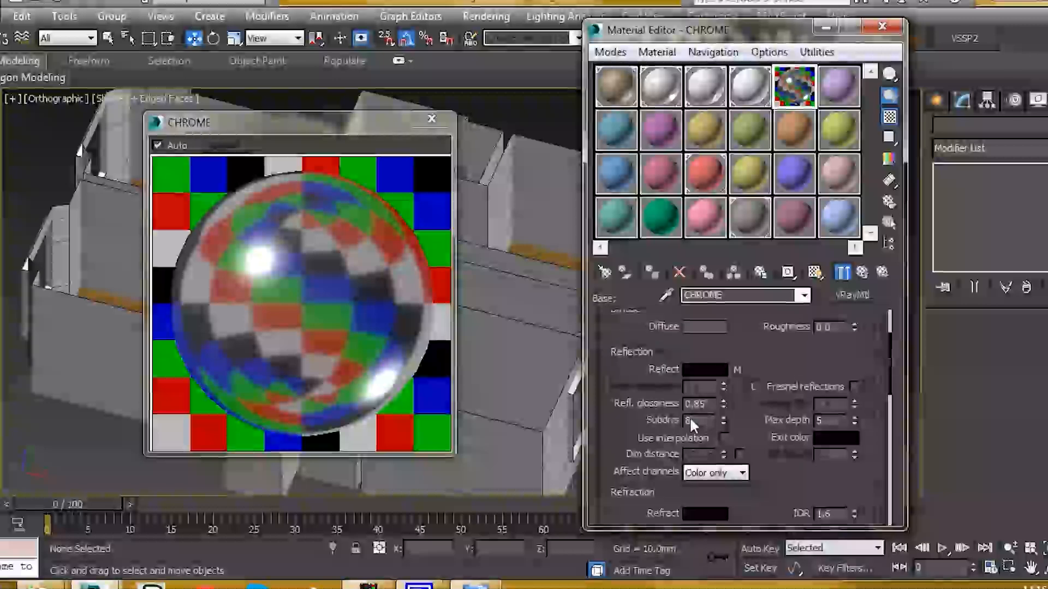
type("8")
key("Return")
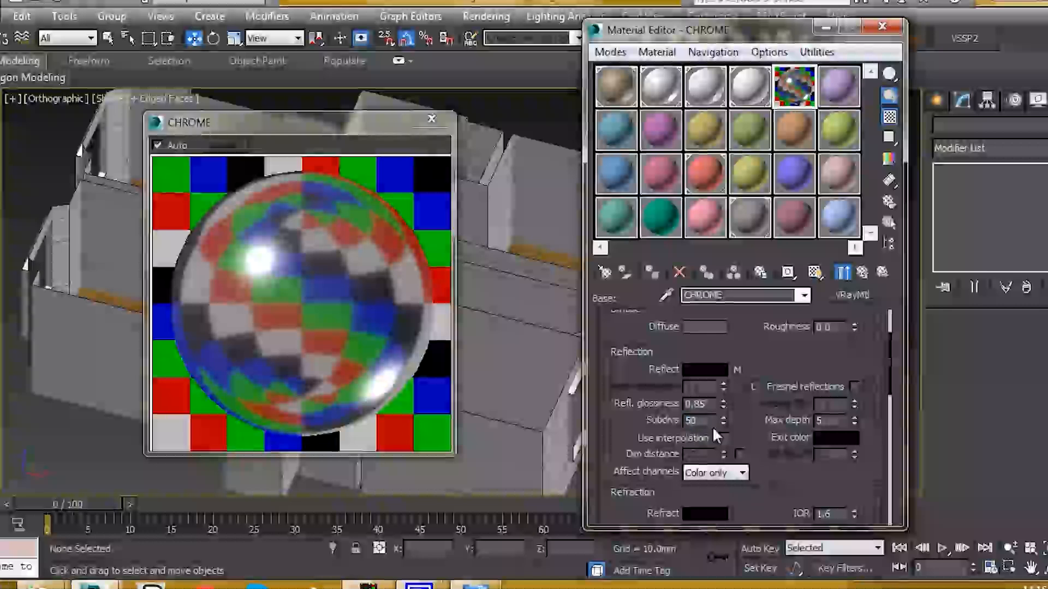
- Set reflection subdivs to 50 on both CHROME-coat1 and CHROME-coat2
left_click(864, 272)
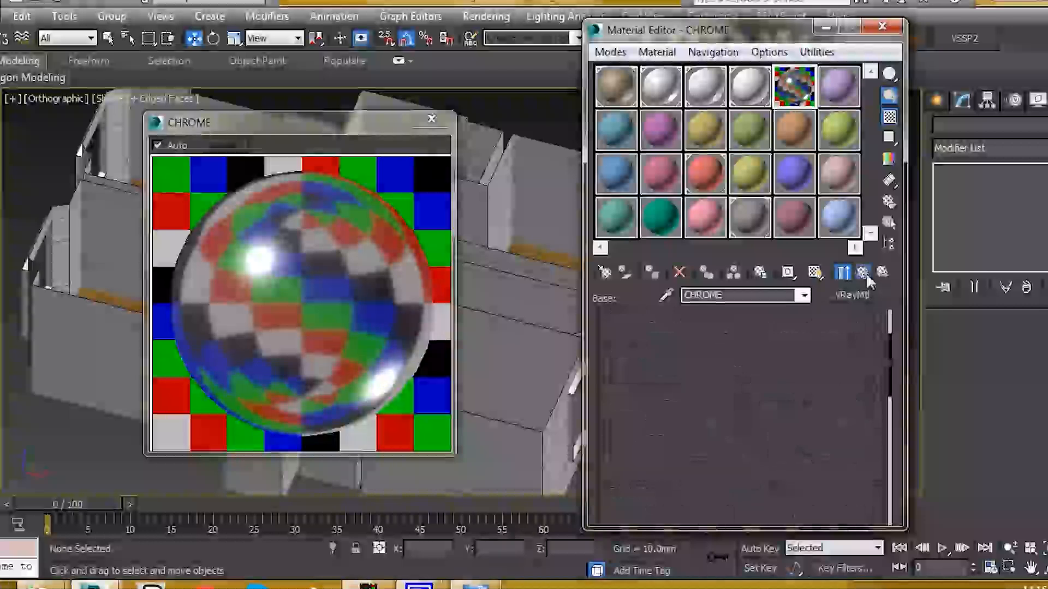
left_click(688, 445)
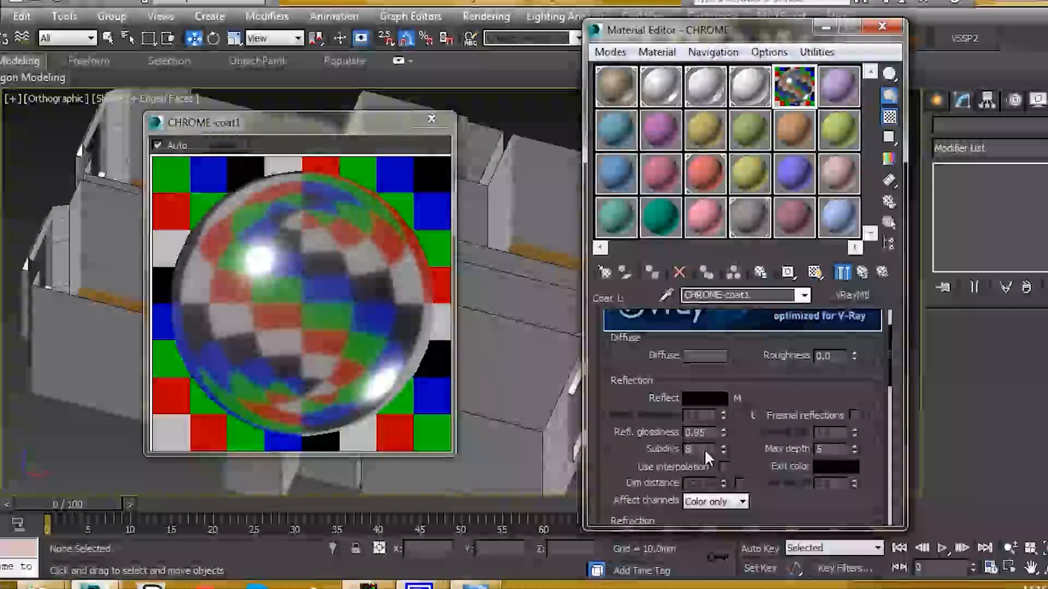
type("50")
key("Return")
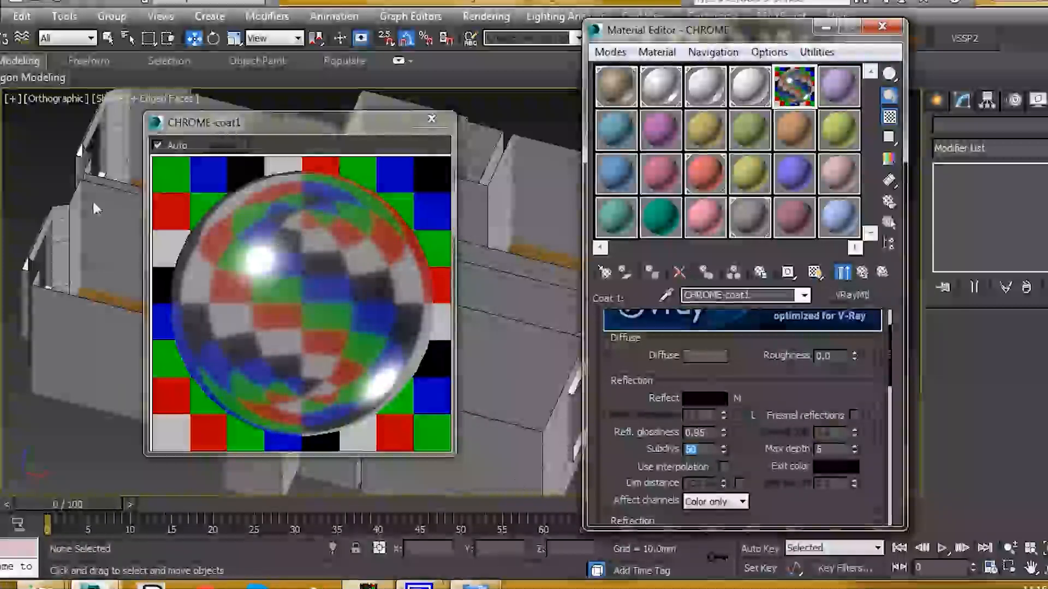
left_click(842, 272)
left_click(688, 461)
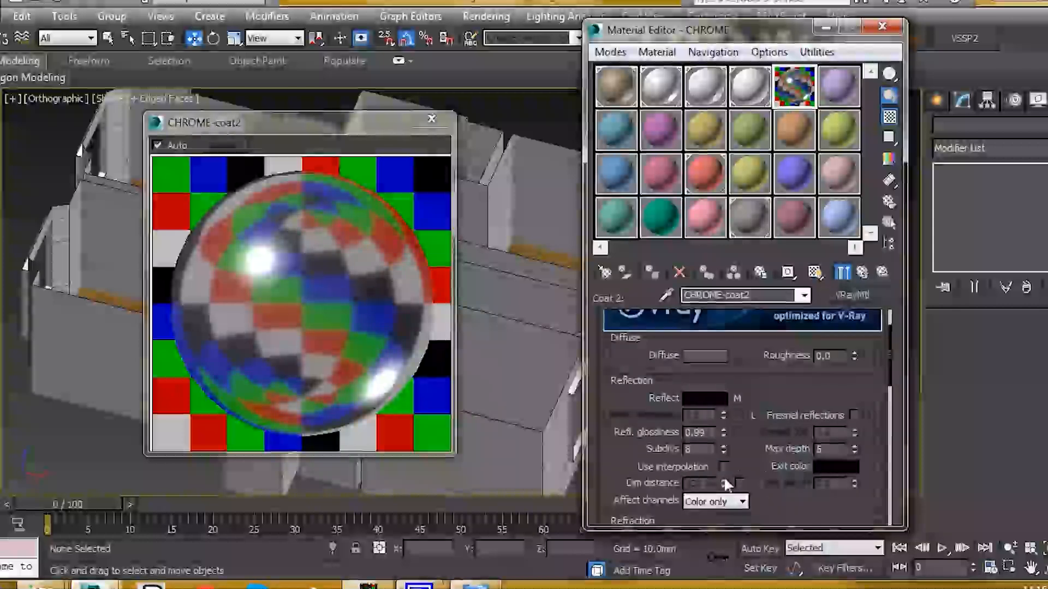
type("50")
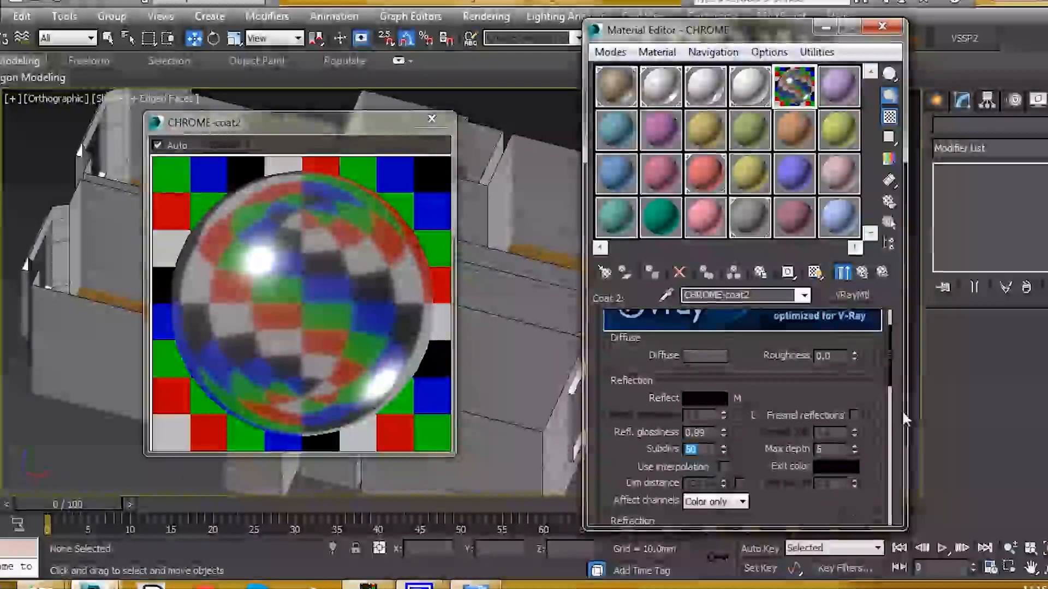
- Close the CHROME-coat2 preview, open the console table group and select its leg
left_click(431, 119)
scroll(382, 218, "up", 6)
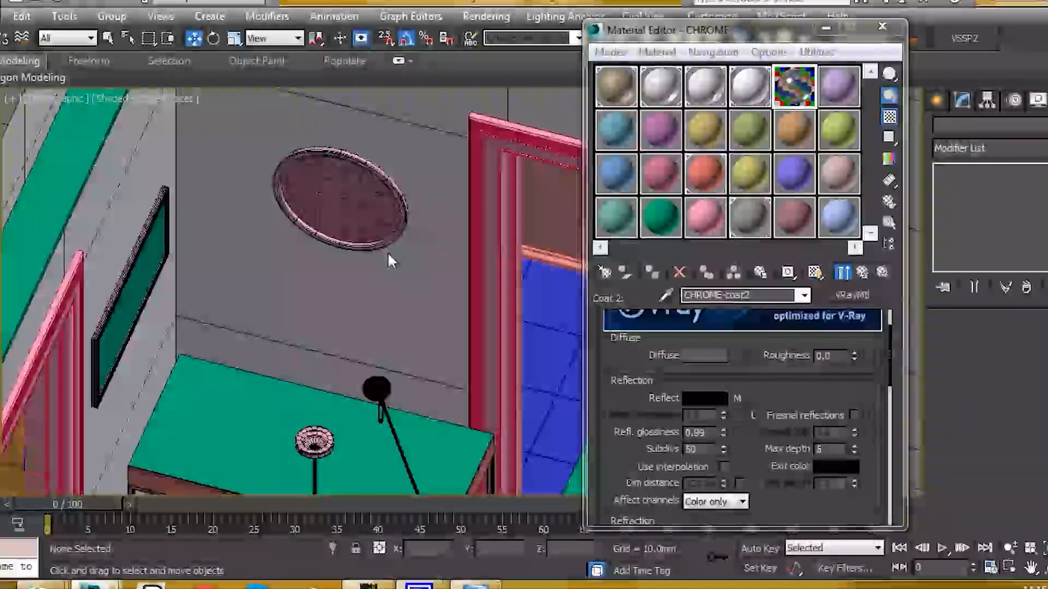
scroll(387, 251, "down", 5)
scroll(342, 300, "up", 5)
left_click(339, 270)
scroll(339, 270, "up", 3)
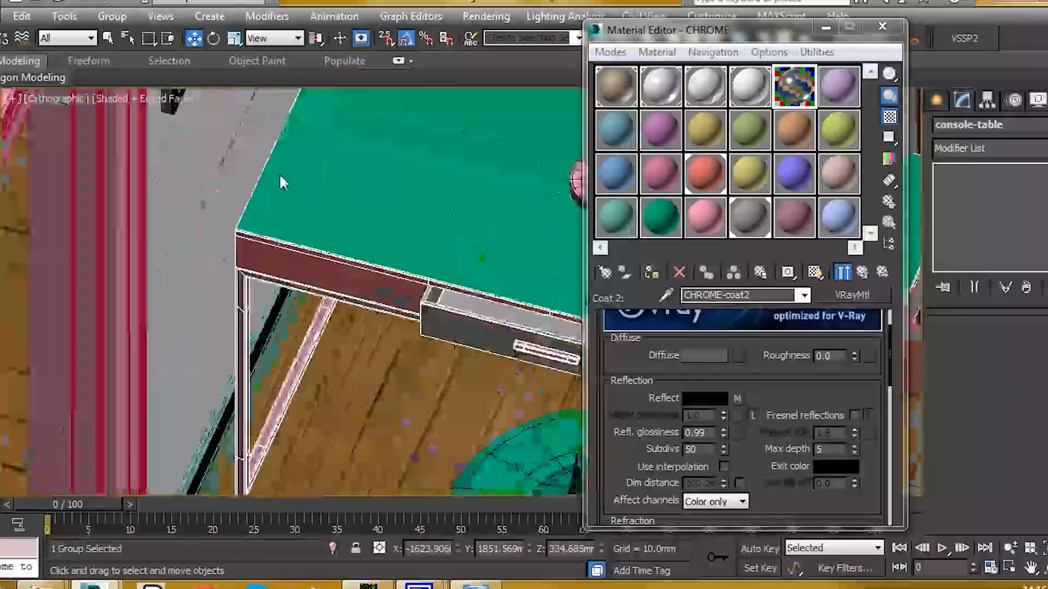
left_click(112, 16)
left_click(130, 83)
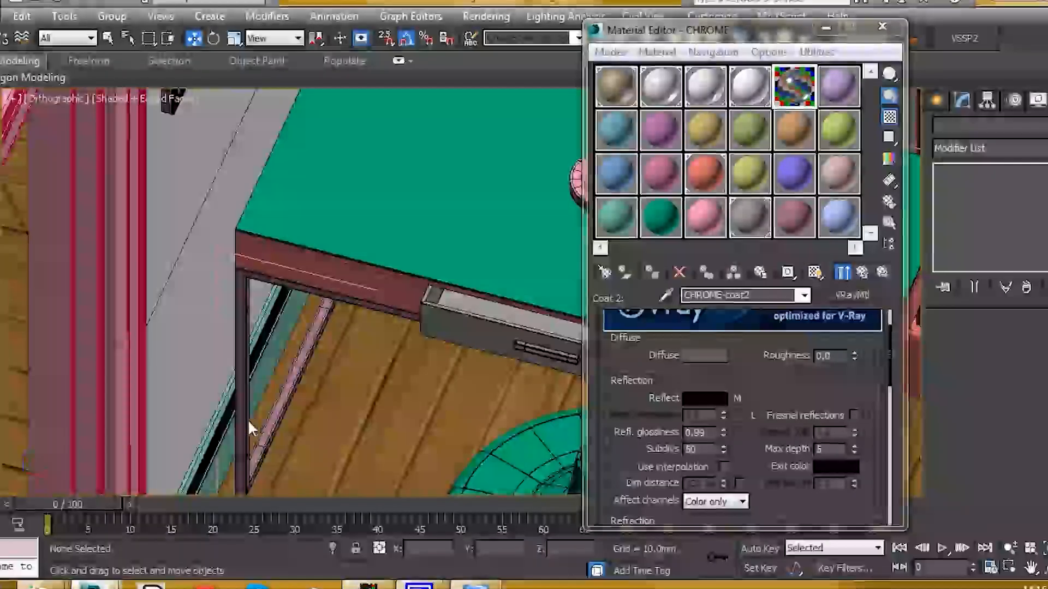
scroll(251, 420, "up", 8)
left_click(254, 453)
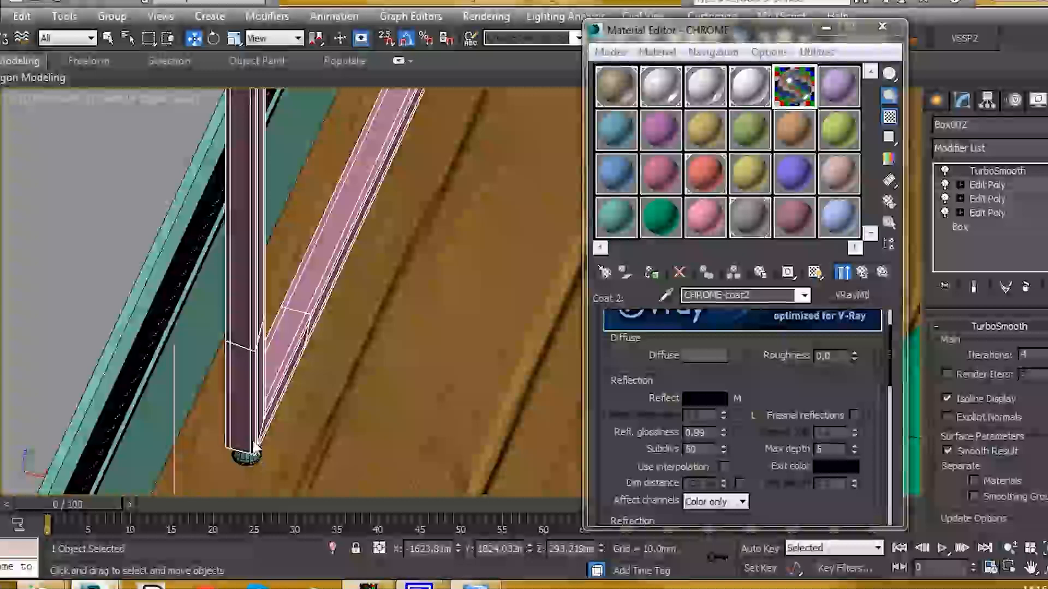
- Open the side-table group and assign CHROME to its legs
scroll(257, 273, "down", 10)
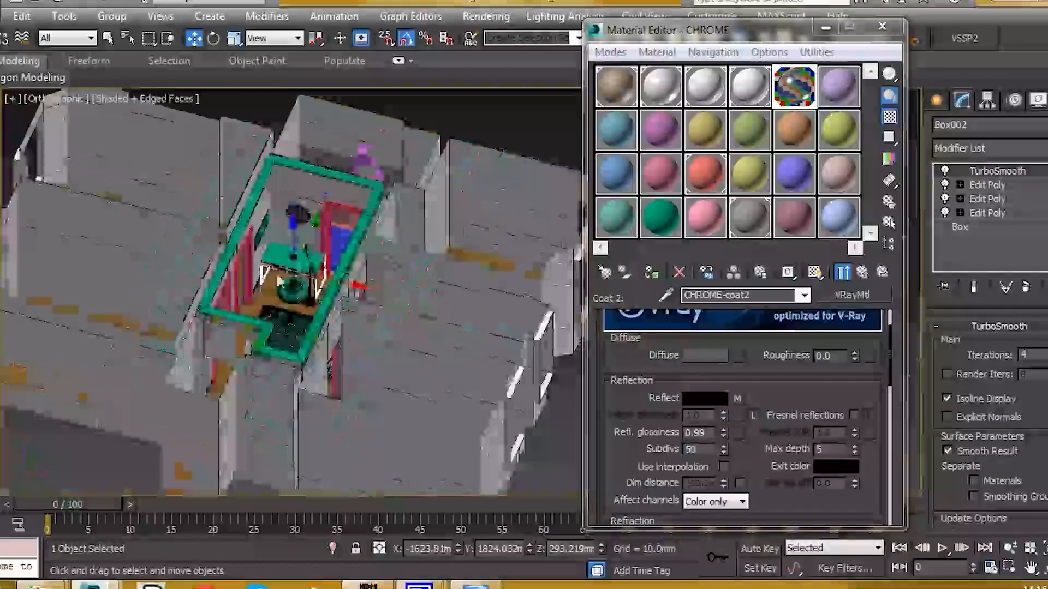
scroll(252, 212, "up", 6)
scroll(306, 262, "down", 6)
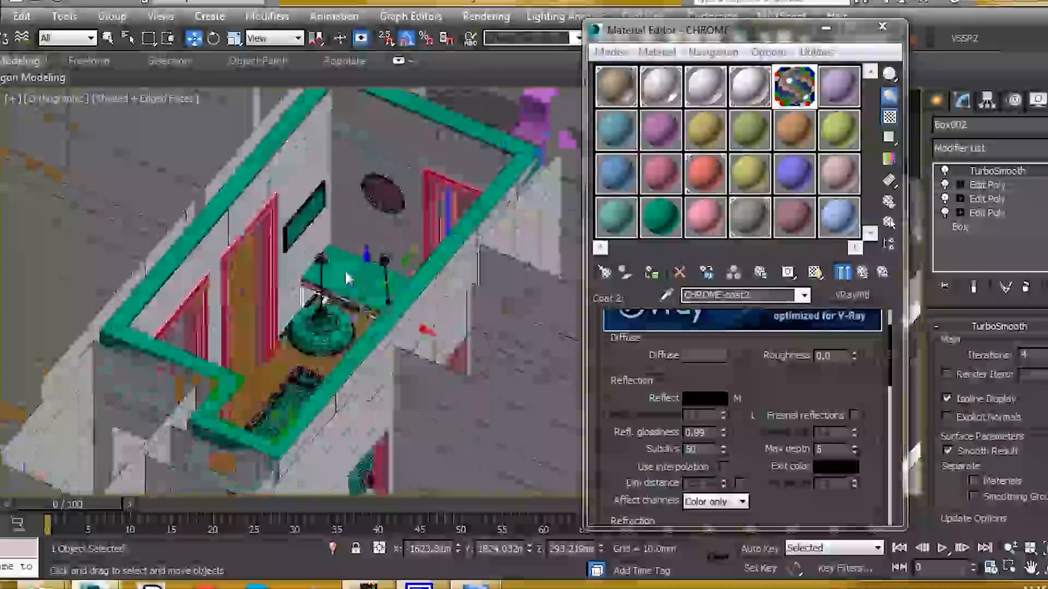
scroll(361, 289, "up", 3)
middle_click_drag(363, 292, 218, 409, "alt")
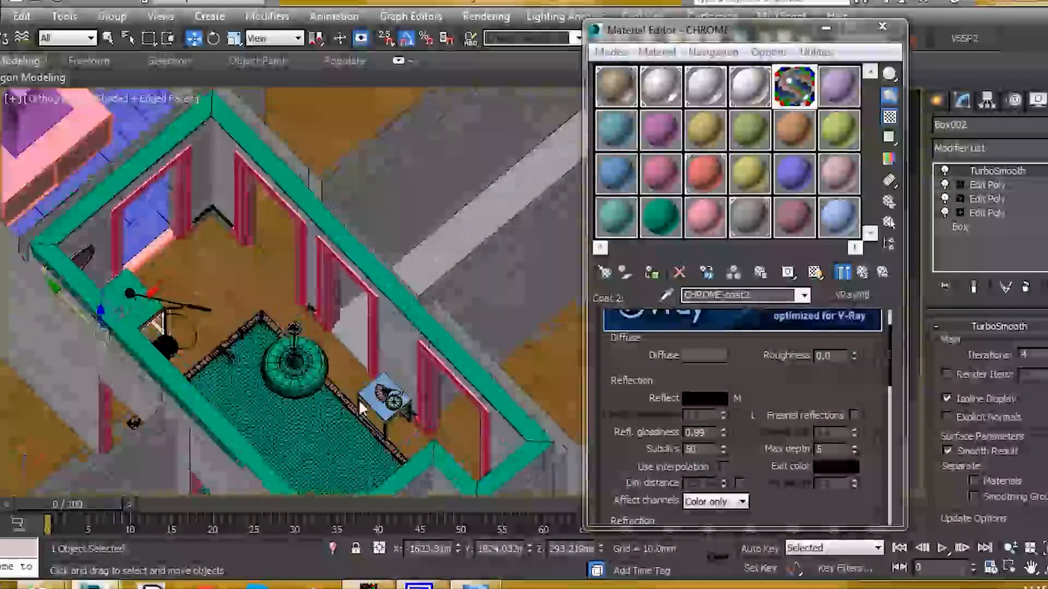
scroll(378, 417, "up", 6)
left_click(377, 417)
middle_click_drag(377, 417, 406, 300)
left_click(129, 19)
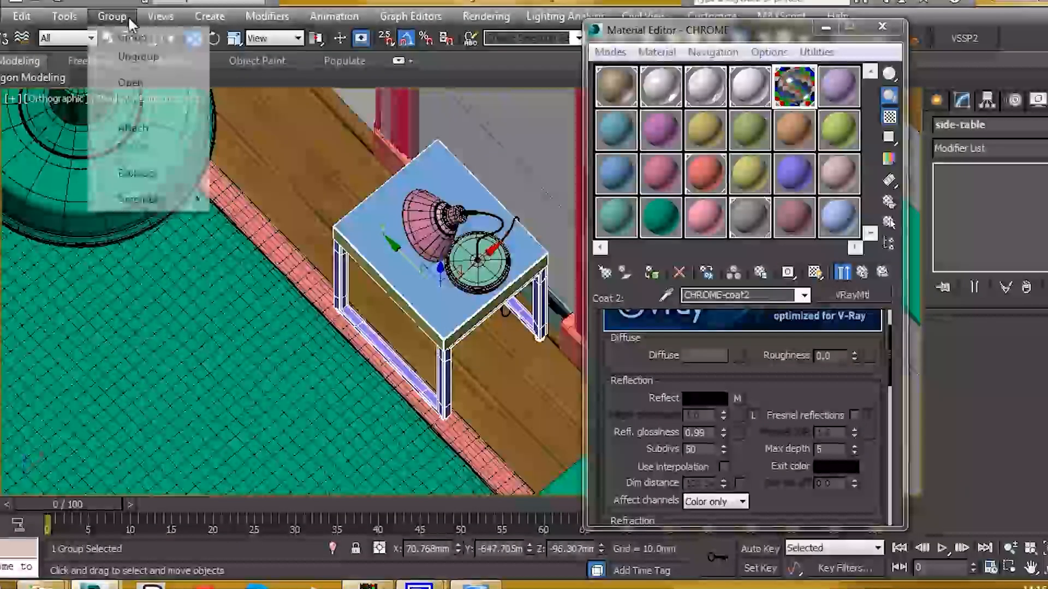
left_click(131, 83)
left_click(335, 278)
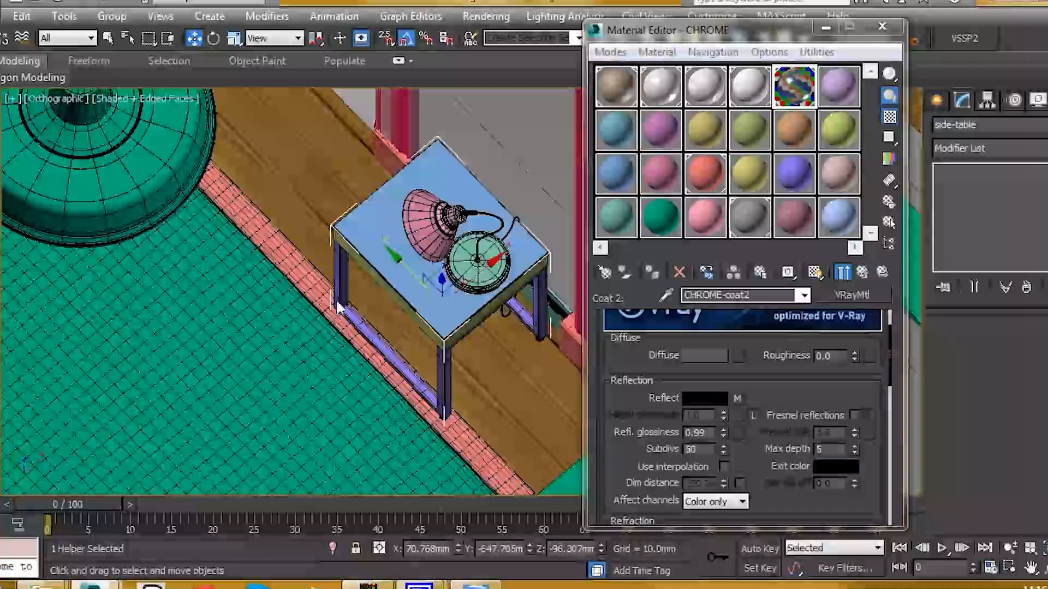
left_click(373, 341)
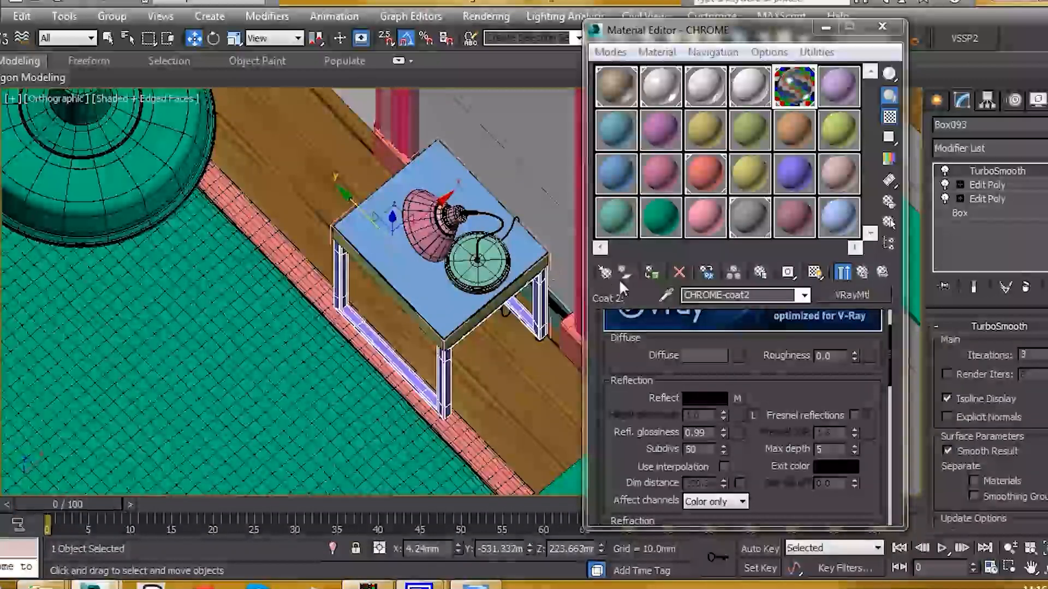
left_click(652, 276)
- In wireframe view, select Cylinder008 and every object similar to it
scroll(375, 189, "up", 6)
key("F3")
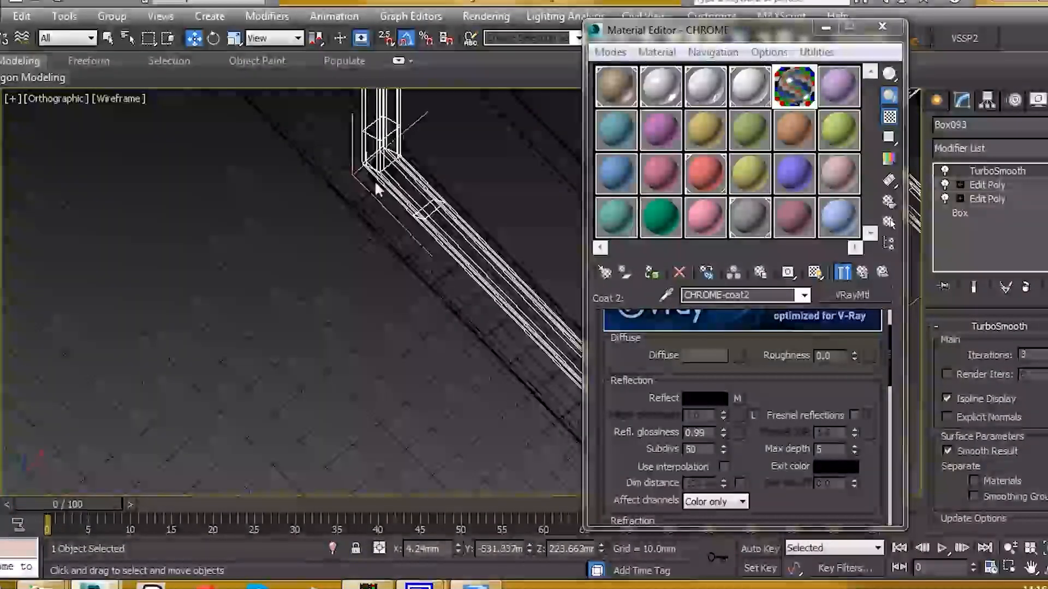
left_click(375, 215)
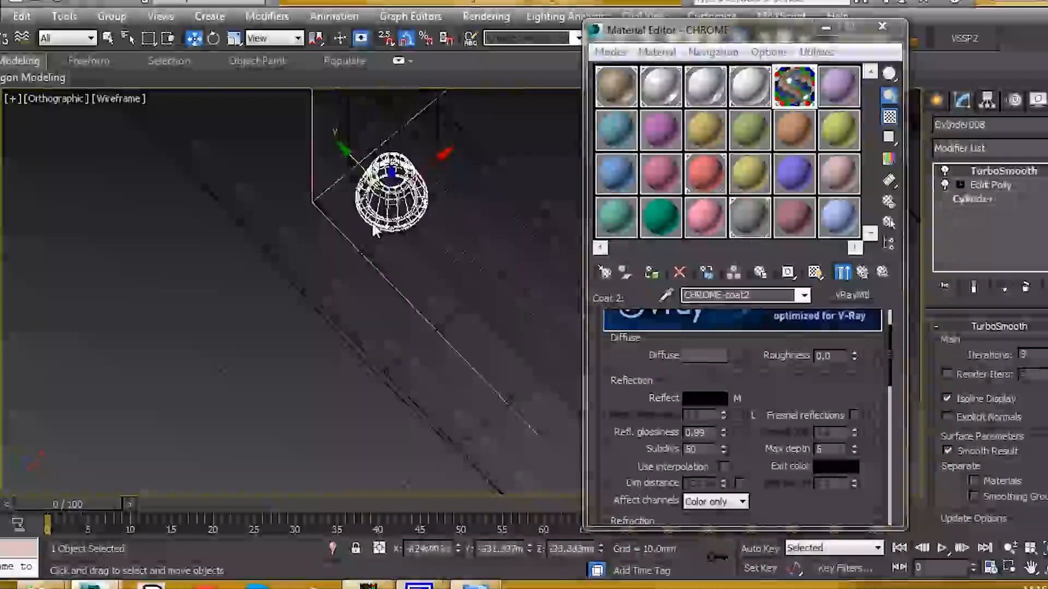
right_click(374, 219)
left_click(406, 293)
scroll(404, 297, "up", 3)
scroll(284, 245, "down", 5)
- Remove the lamp dome from the selection, leaving four parts, and return to shaded view
middle_click_drag(291, 239, 364, 256)
left_click_drag(227, 279, 312, 198, "alt")
middle_click_drag(313, 198, 371, 161, "alt")
left_click_drag(394, 109, 451, 177, "alt")
scroll(451, 176, "down", 8)
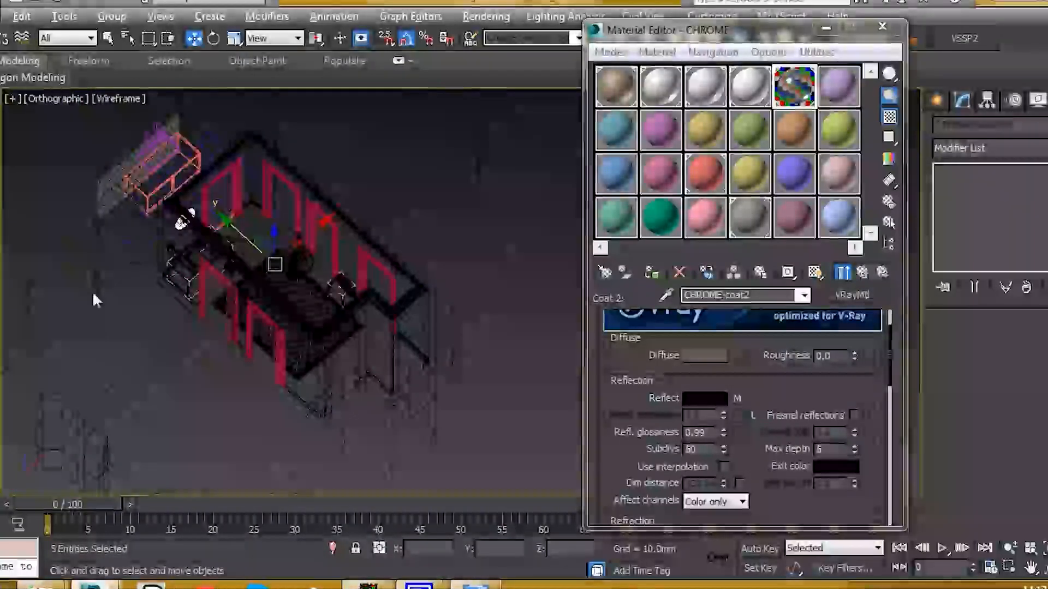
left_click_drag(211, 194, 214, 191, "alt")
scroll(338, 303, "up", 6)
key("F3")
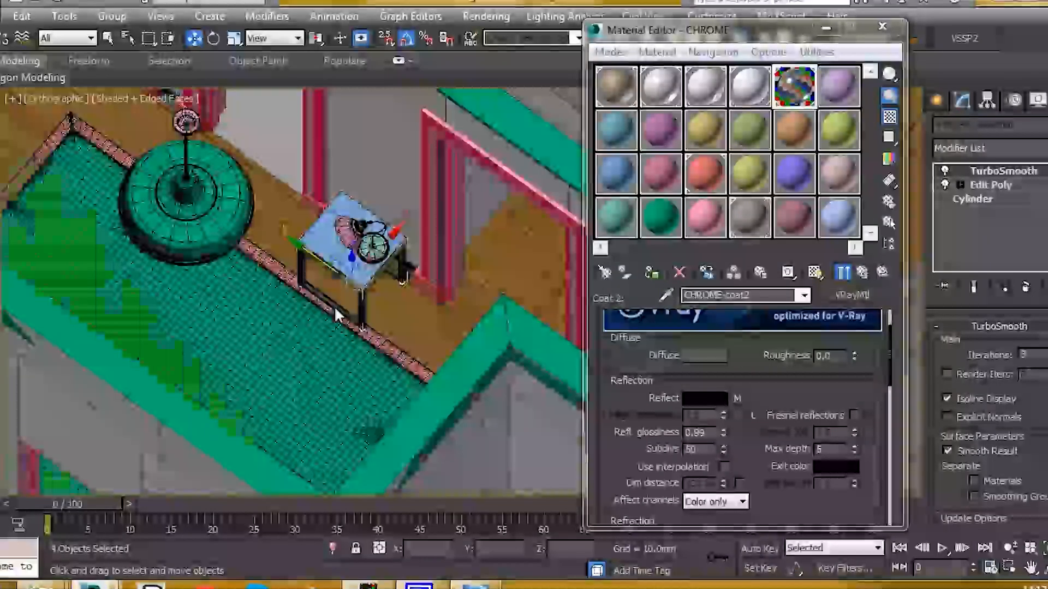
scroll(335, 309, "up", 3)
scroll(427, 273, "down", 6)
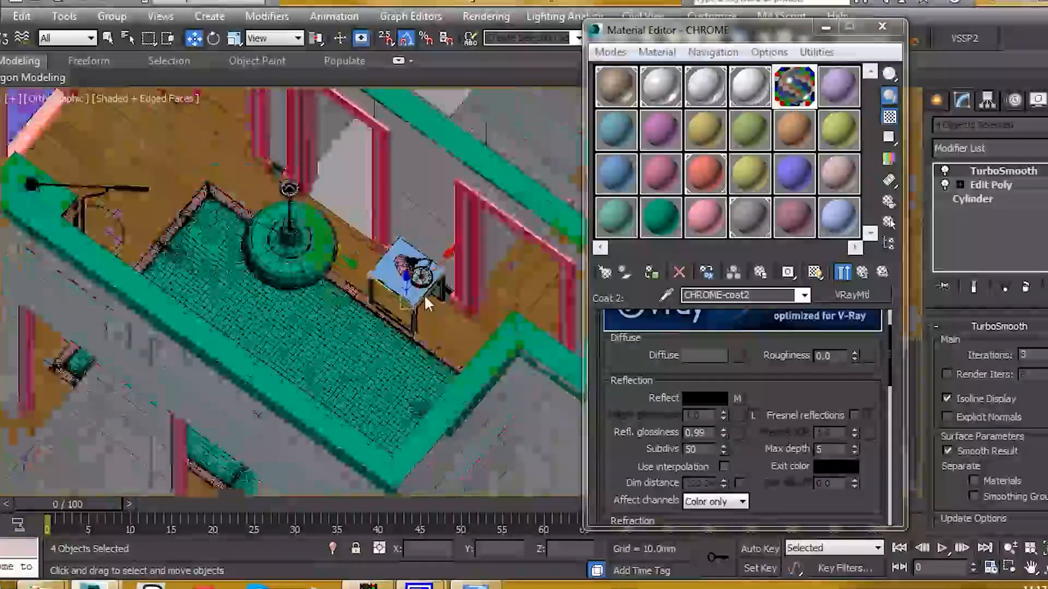
middle_click_drag(417, 298, 546, 261, "alt")
scroll(367, 331, "up", 4)
scroll(450, 279, "up", 4)
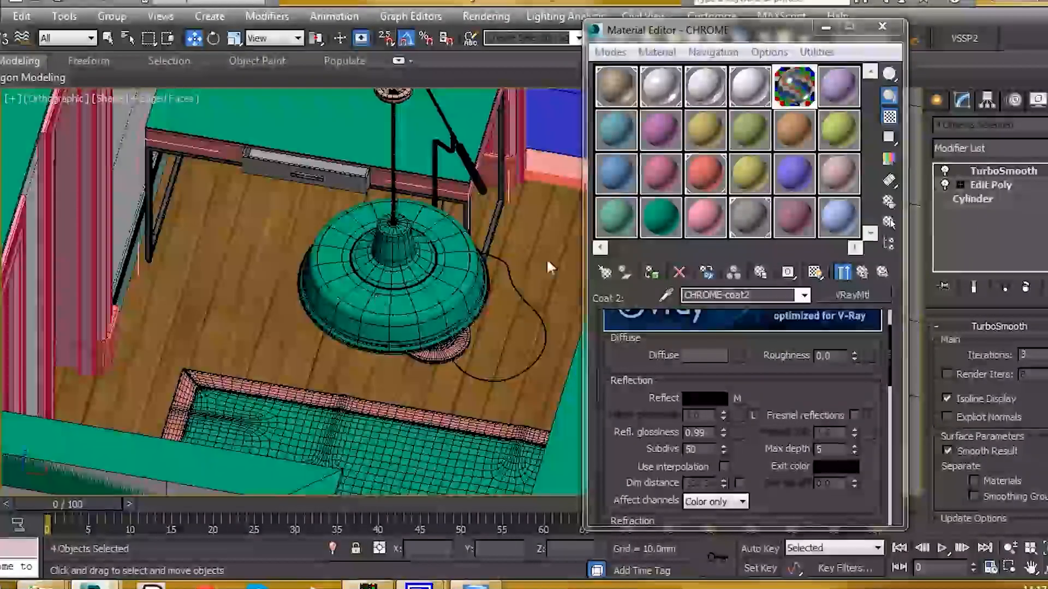
middle_click_drag(353, 204, 306, 213)
- Pick the pendant light's material into a free sample slot with the eyedropper
left_click(611, 137)
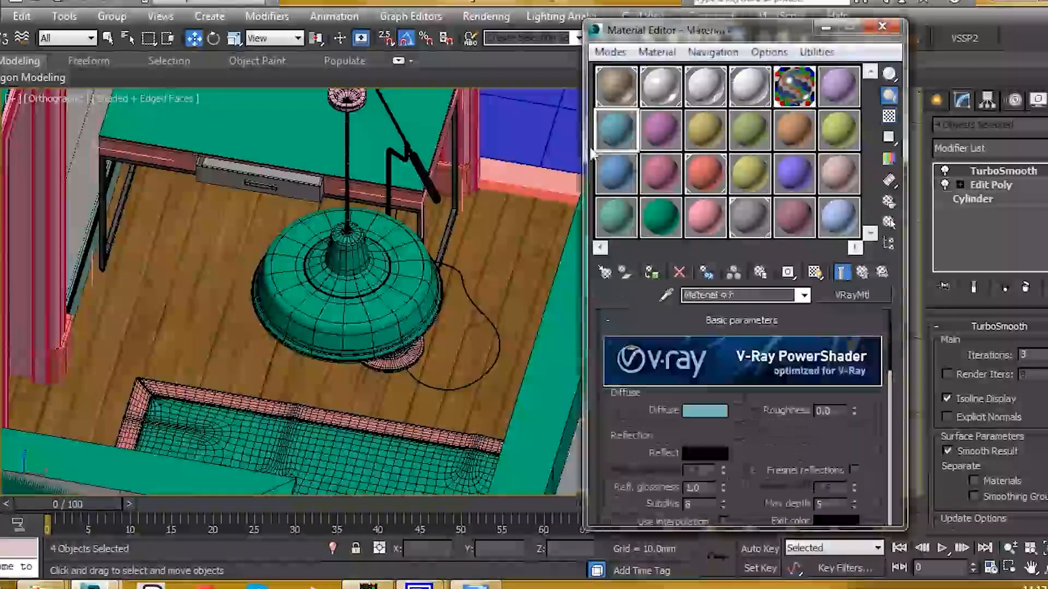
left_click(667, 293)
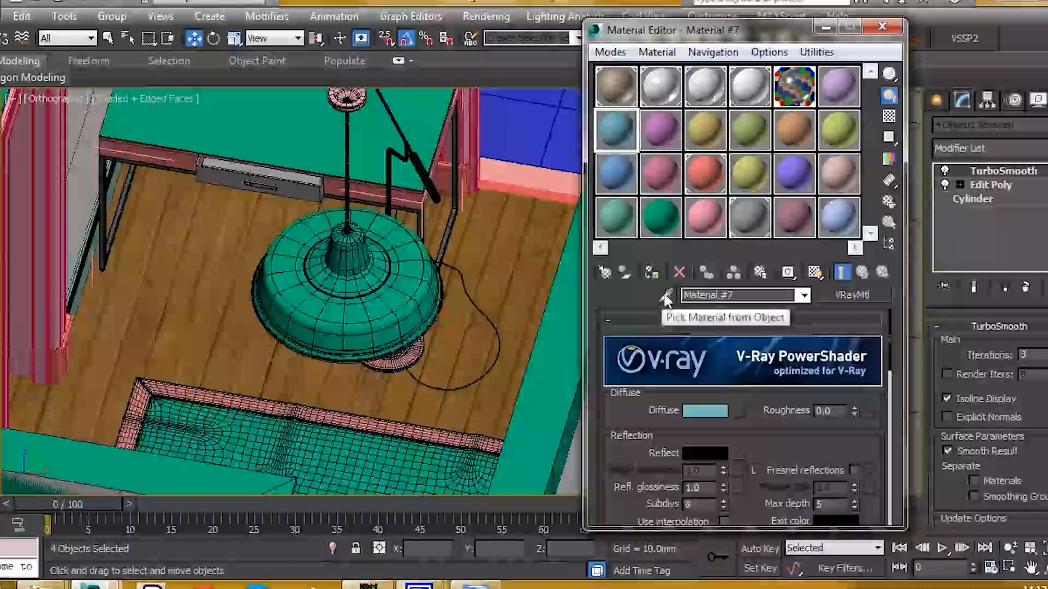
left_click(392, 321)
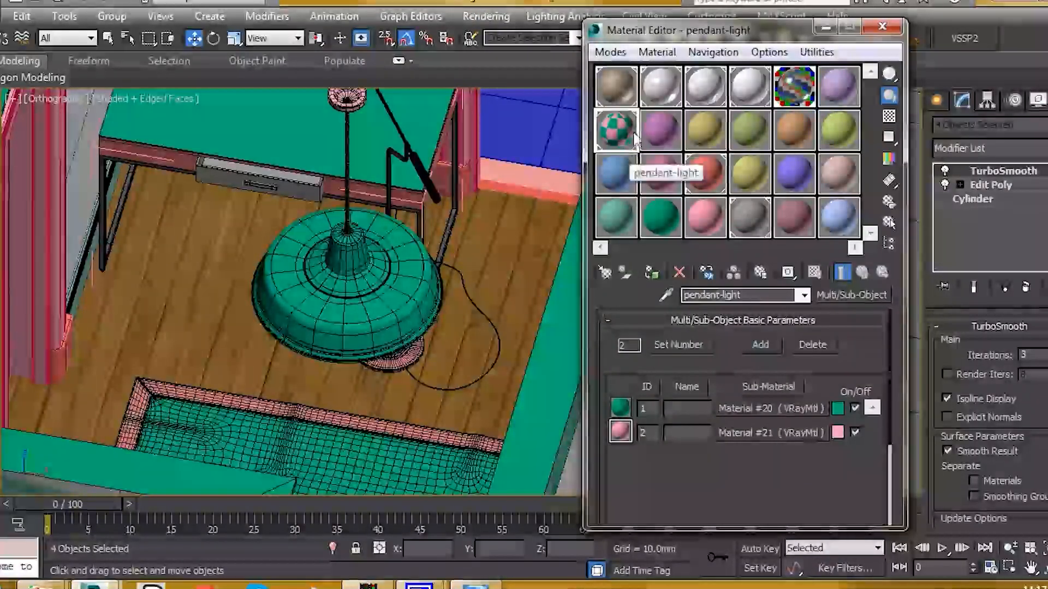
scroll(415, 290, "up", 3)
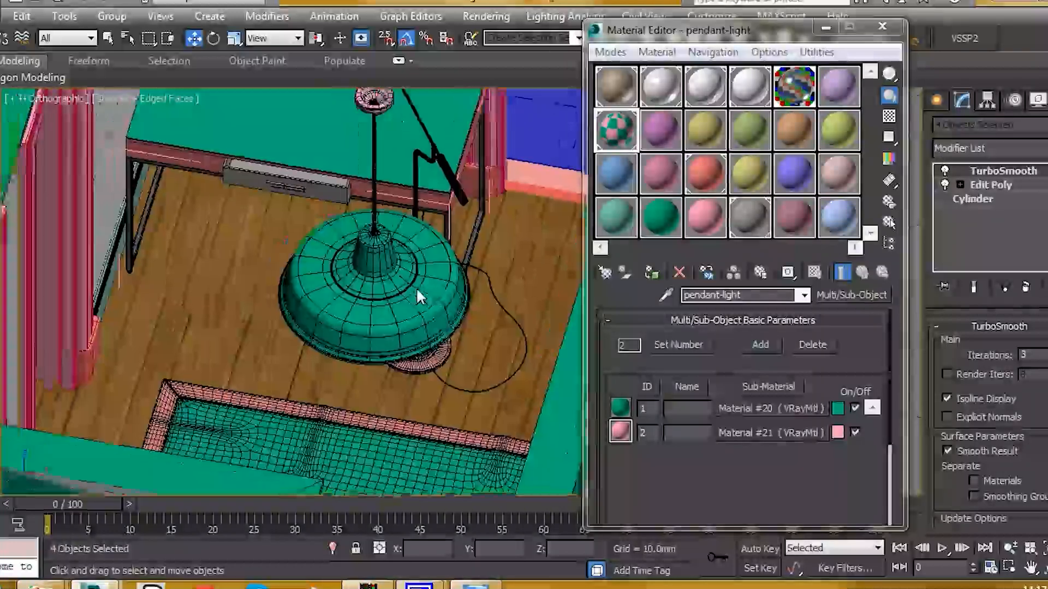
middle_click_drag(364, 302, 493, 397, "alt")
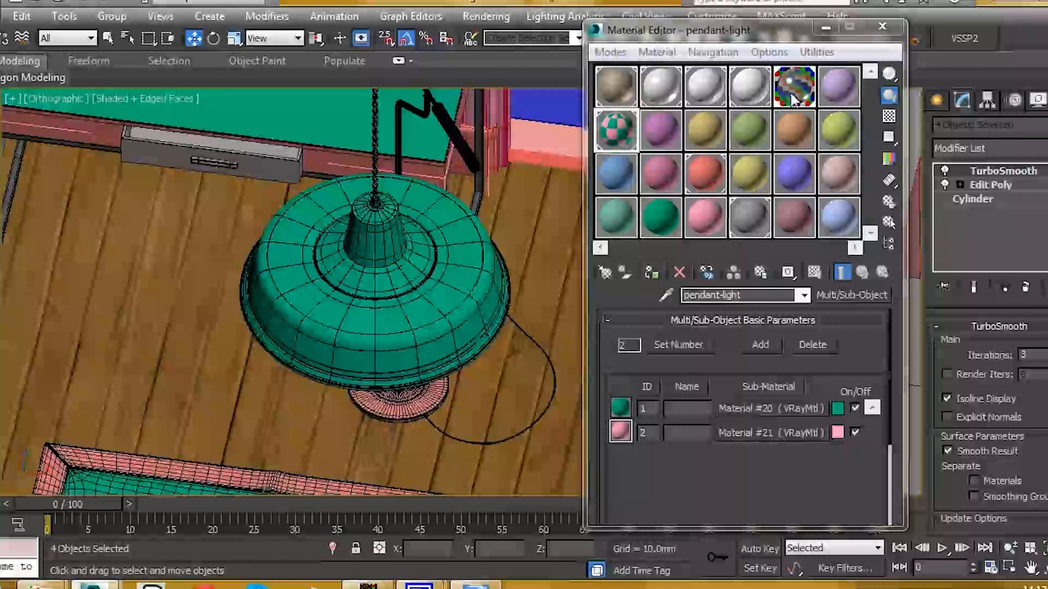
- Drop CHROME onto the pendant-light's sub-material 2 as an Instance
left_click_drag(798, 88, 769, 221)
left_click_drag(742, 430, 743, 432)
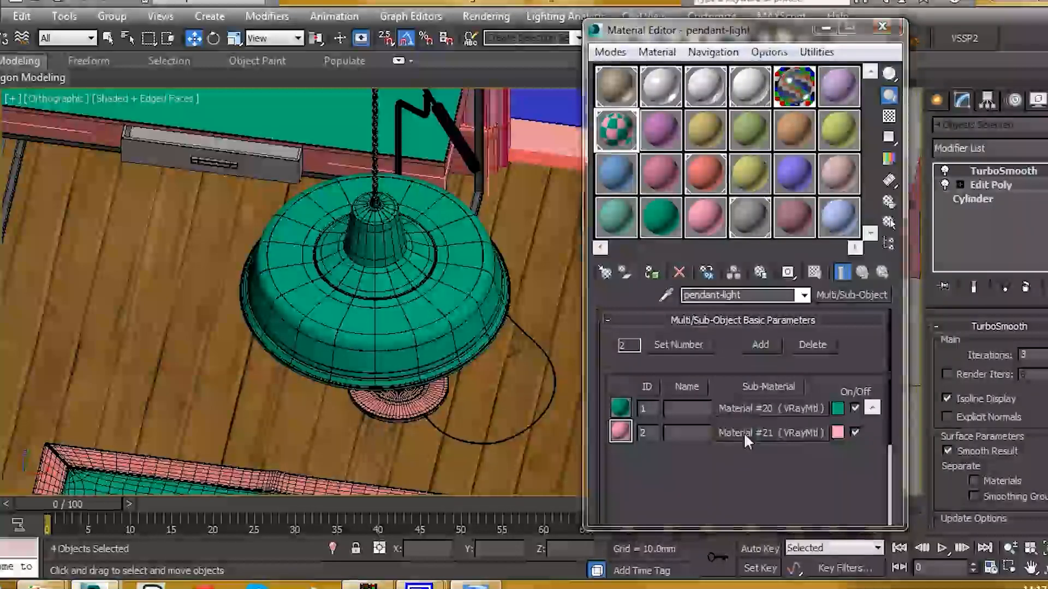
left_click(703, 258)
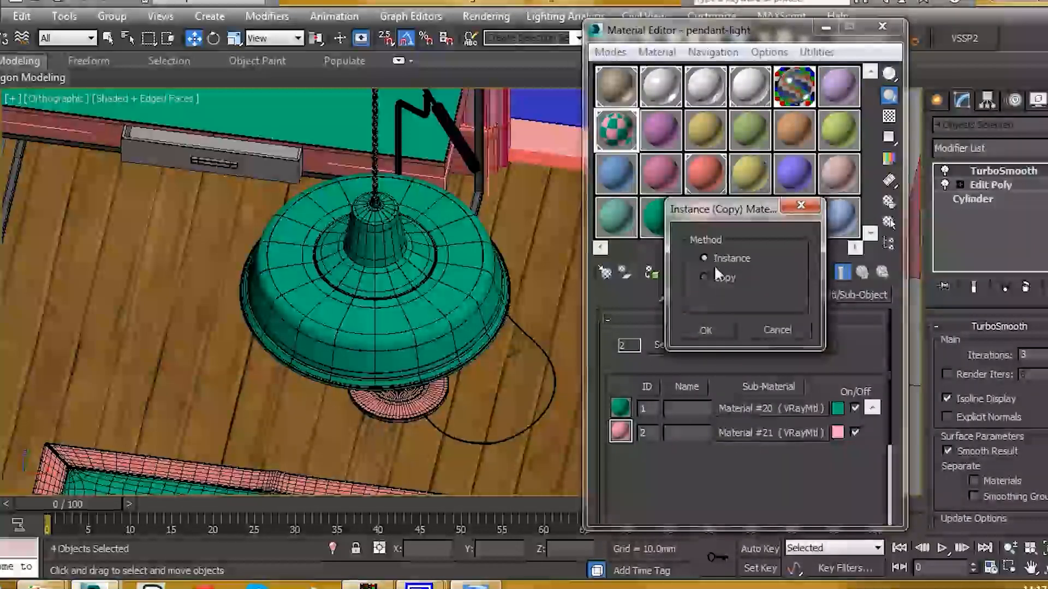
left_click(701, 330)
scroll(458, 297, "down", 6)
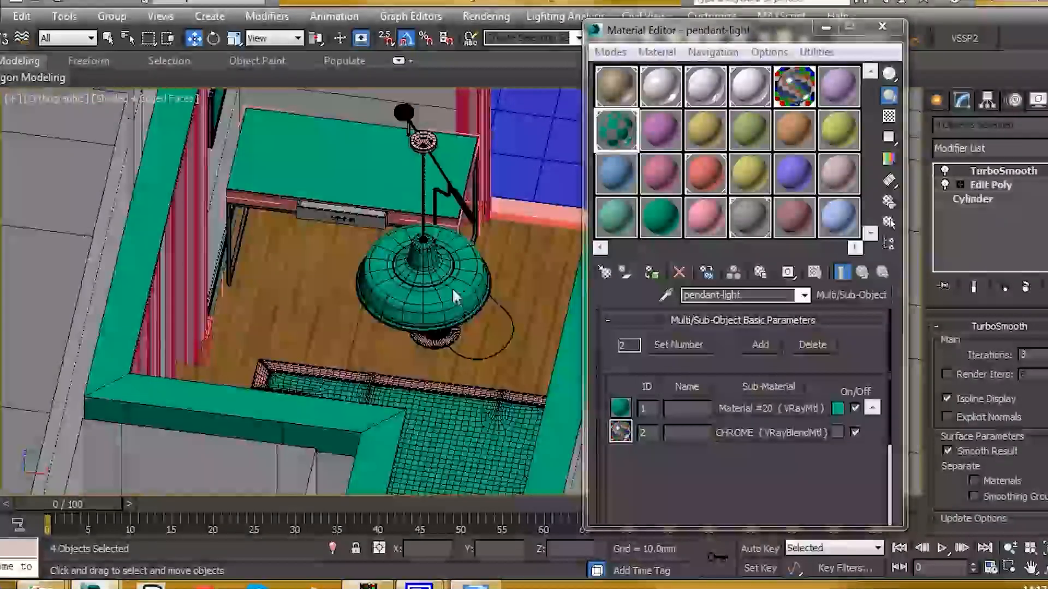
- Isolate the pendant lamp and inspect its chrome inner shade without edge lines
left_click(437, 295)
middle_click_drag(437, 296, 402, 221)
key("alt+q")
left_click(401, 223)
scroll(432, 397, "up", 5)
middle_click_drag(431, 396, 407, 289)
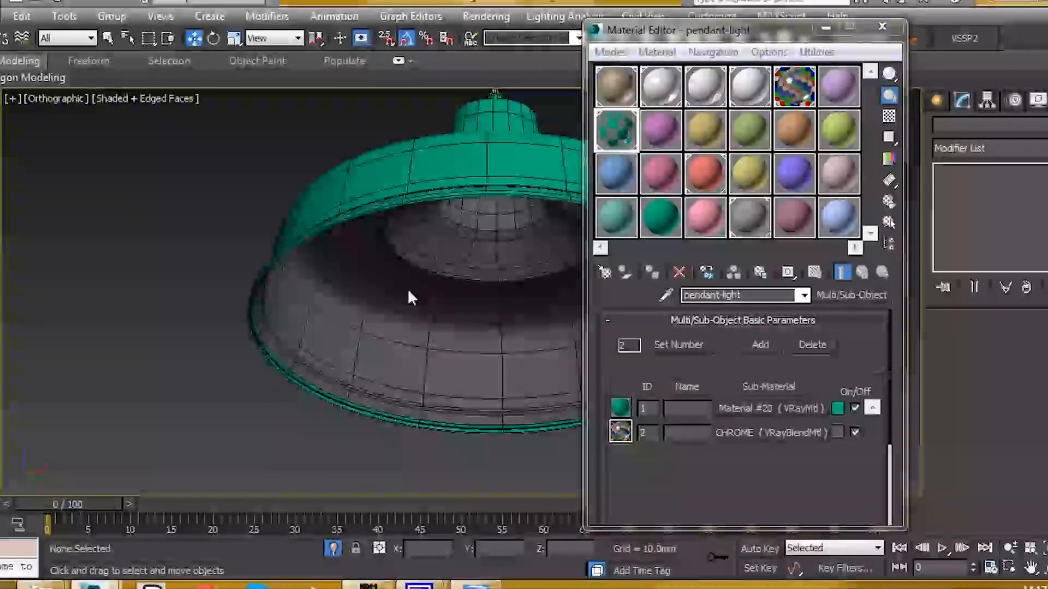
key("F4")
- Check the lamp's cable and ceiling mount, end isolation, and restore edge lines
middle_click_drag(334, 338, 213, 302)
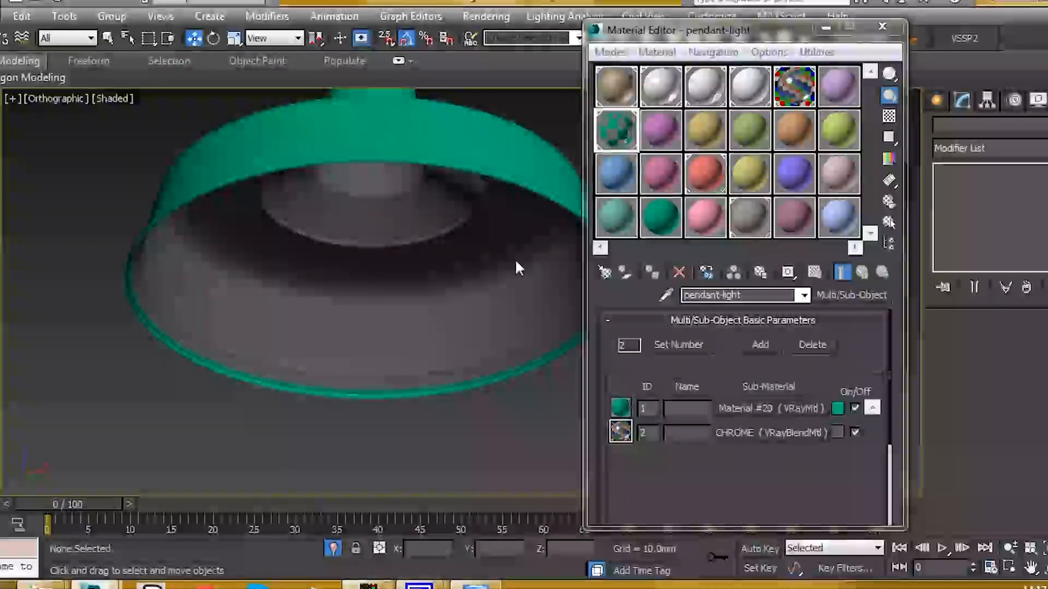
scroll(382, 292, "down", 10)
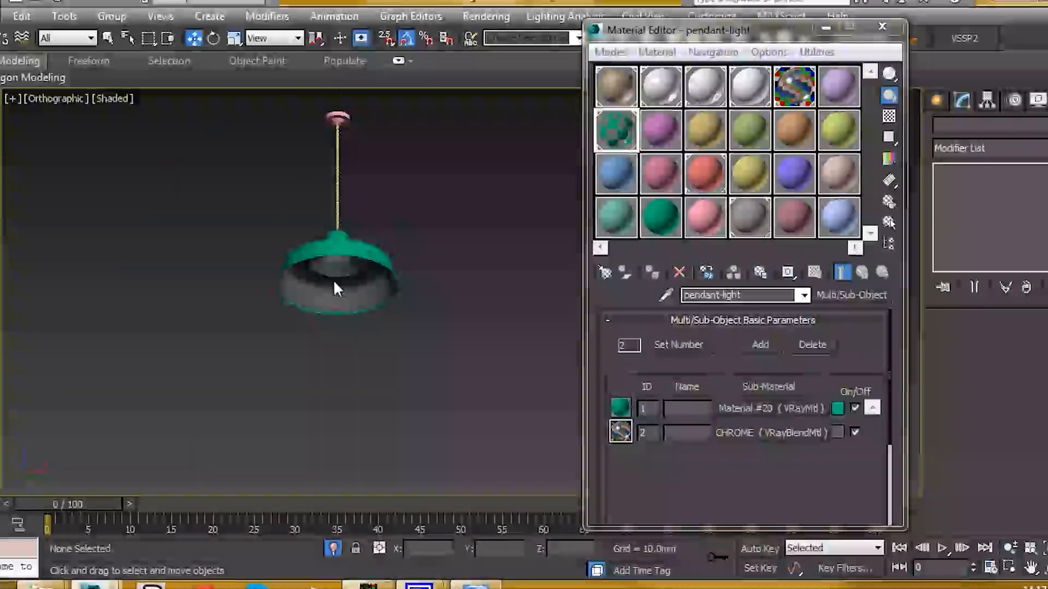
middle_click_drag(358, 362, 353, 479)
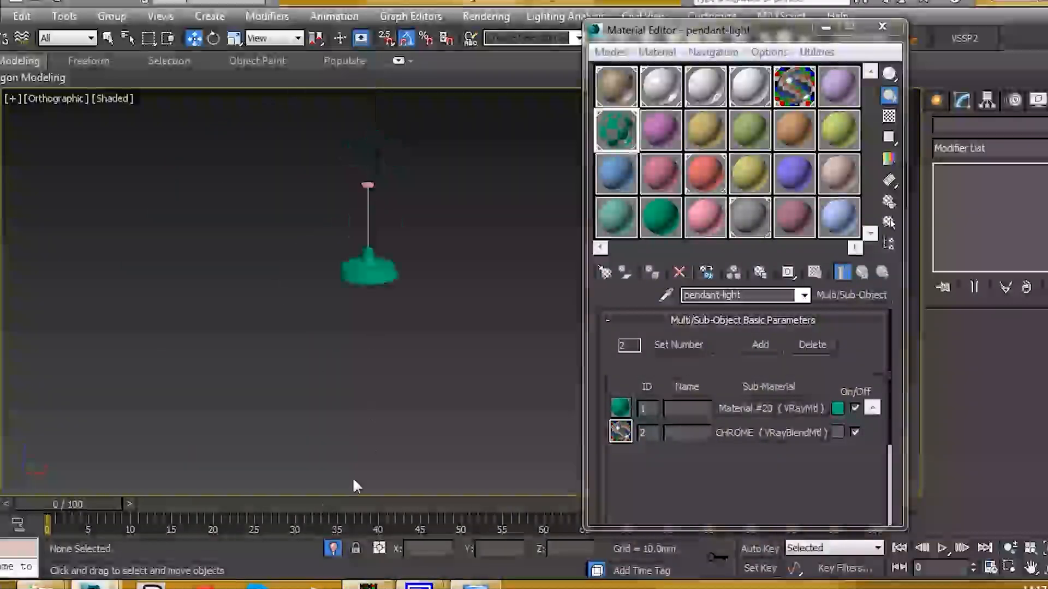
left_click(337, 547)
mouse_move(380, 342)
middle_mouse_down()
mouse_move(405, 318)
mouse_move(464, 337)
mouse_move(437, 325)
middle_mouse_up()
key("F4")
scroll(436, 328, "up", 6)
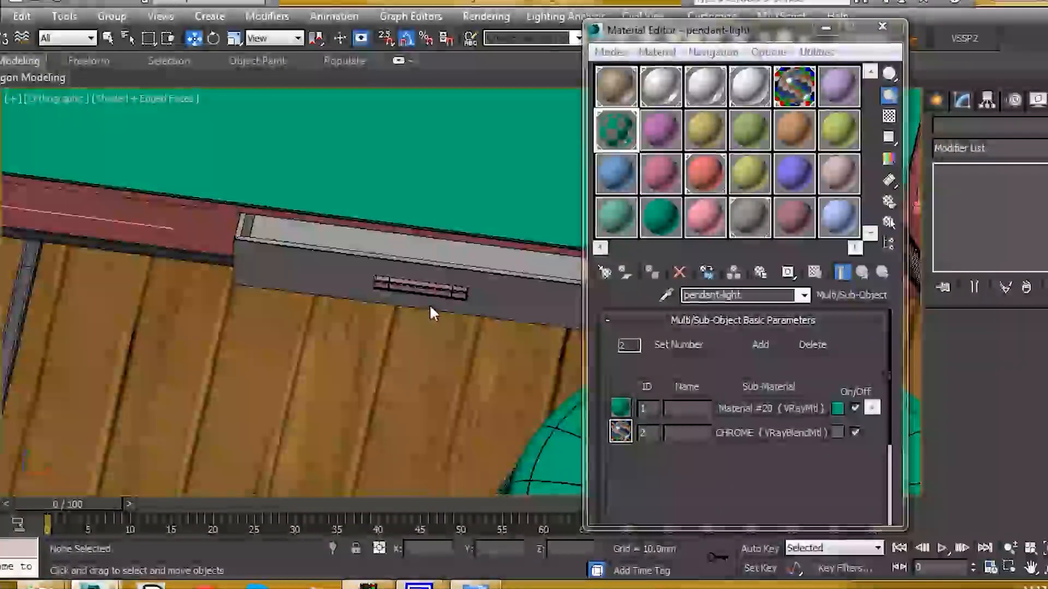
- Select the drawer handle with CHROME as the active material and show its parameters
left_click(409, 268)
left_click(653, 276)
scroll(414, 311, "down", 3)
scroll(431, 306, "up", 1)
left_click(798, 87)
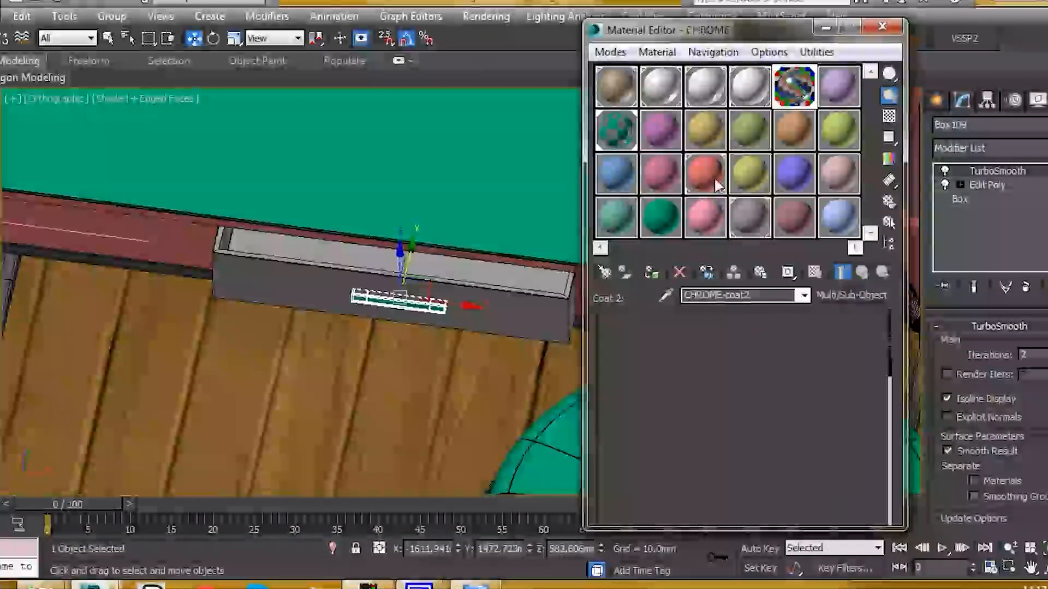
scroll(352, 306, "down", 6)
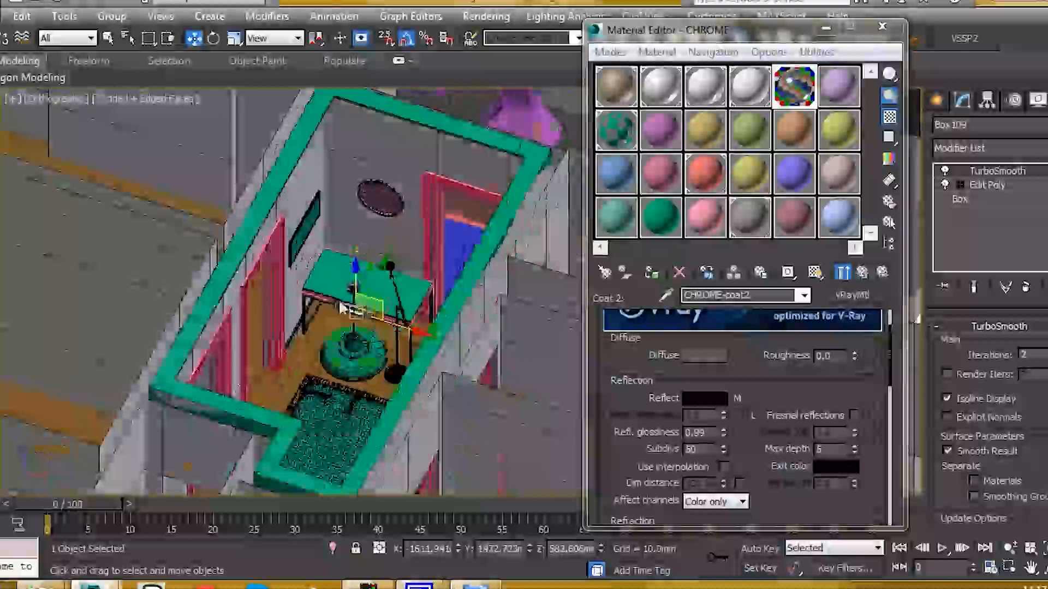
scroll(328, 304, "up", 10)
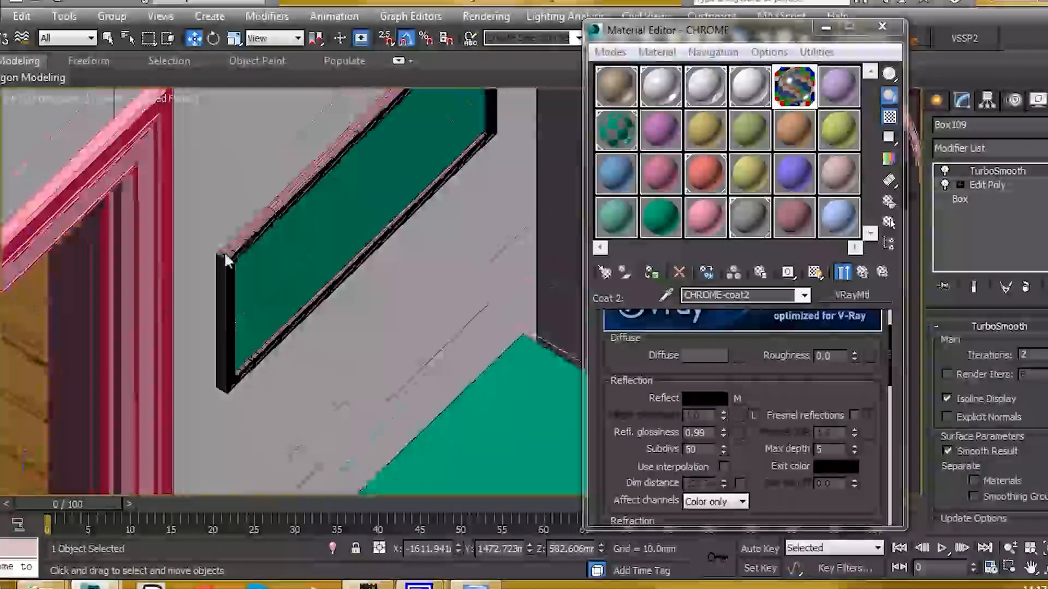
- Open the picture_frame group, select Box001, then select the purple hood Box102
left_click(225, 254)
left_click(112, 16)
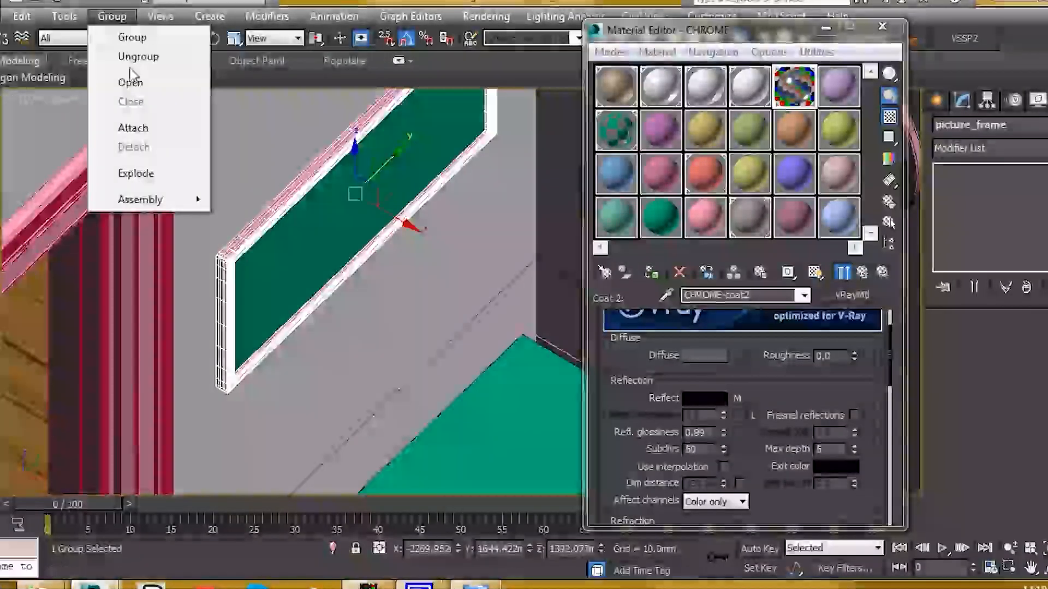
left_click(133, 77)
left_click(253, 233)
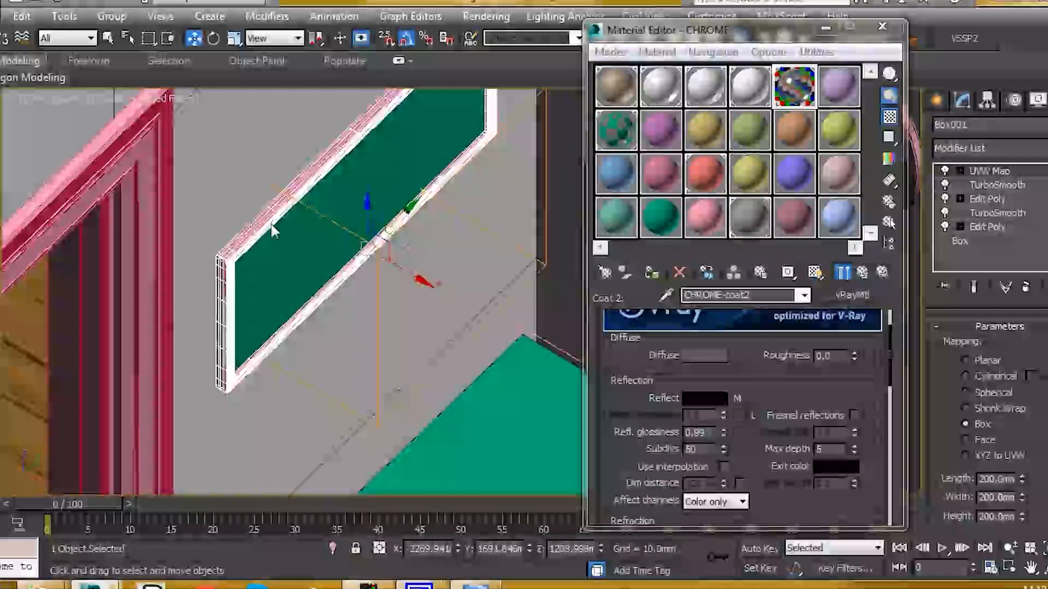
scroll(396, 202, "down", 10)
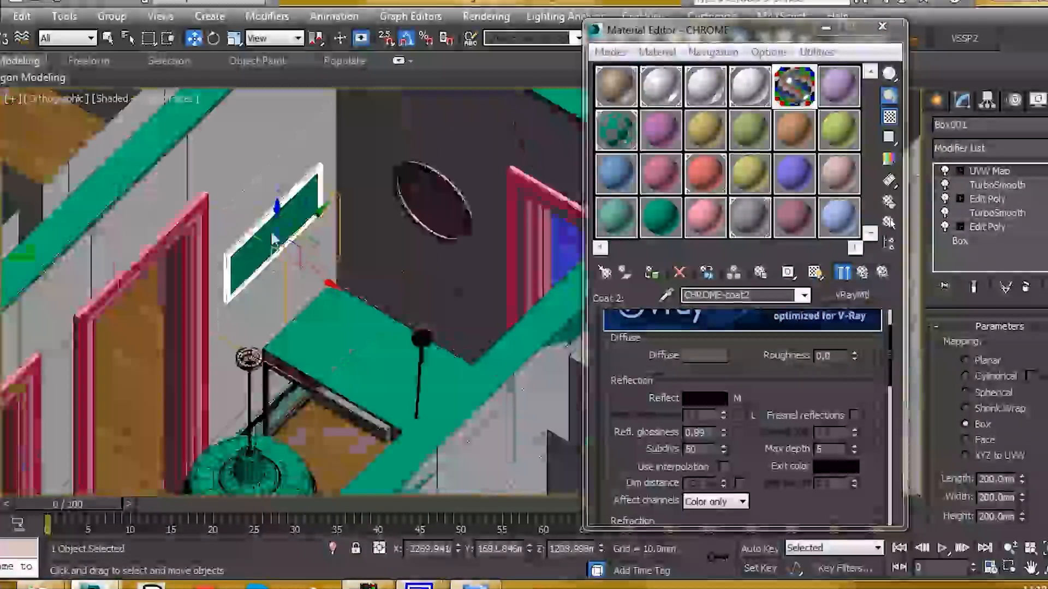
middle_click_drag(394, 194, 490, 207)
scroll(413, 289, "up", 5)
scroll(400, 272, "down", 2)
left_click(355, 241)
- Assign CHROME to the hood and select the pink counter Object006
left_click(648, 272)
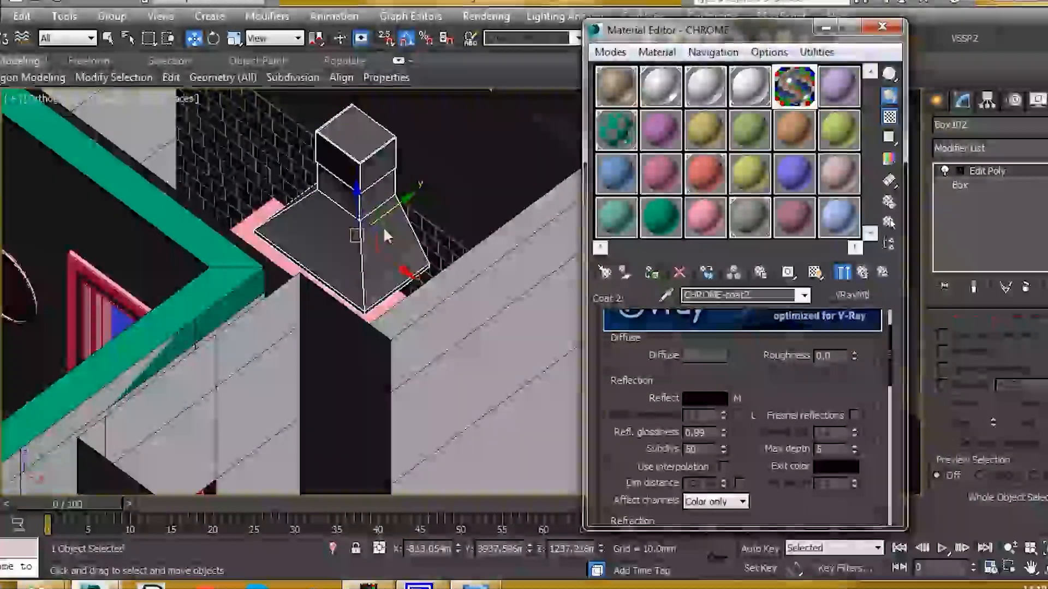
middle_click_drag(383, 227, 381, 231, "alt")
scroll(344, 251, "up", 3)
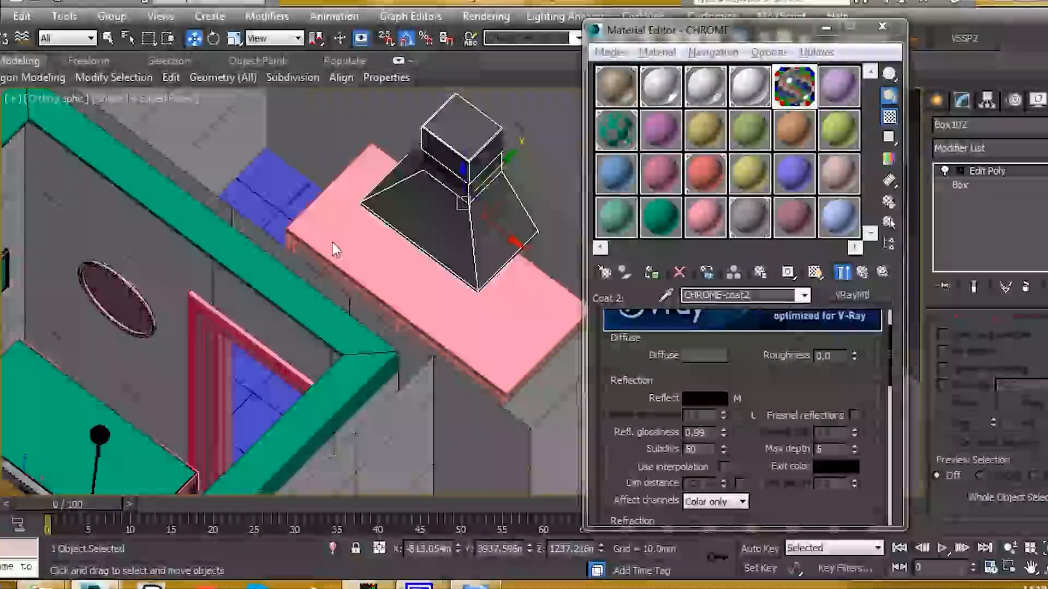
scroll(330, 243, "up", 4)
middle_click_drag(369, 245, 382, 256)
left_click(404, 211)
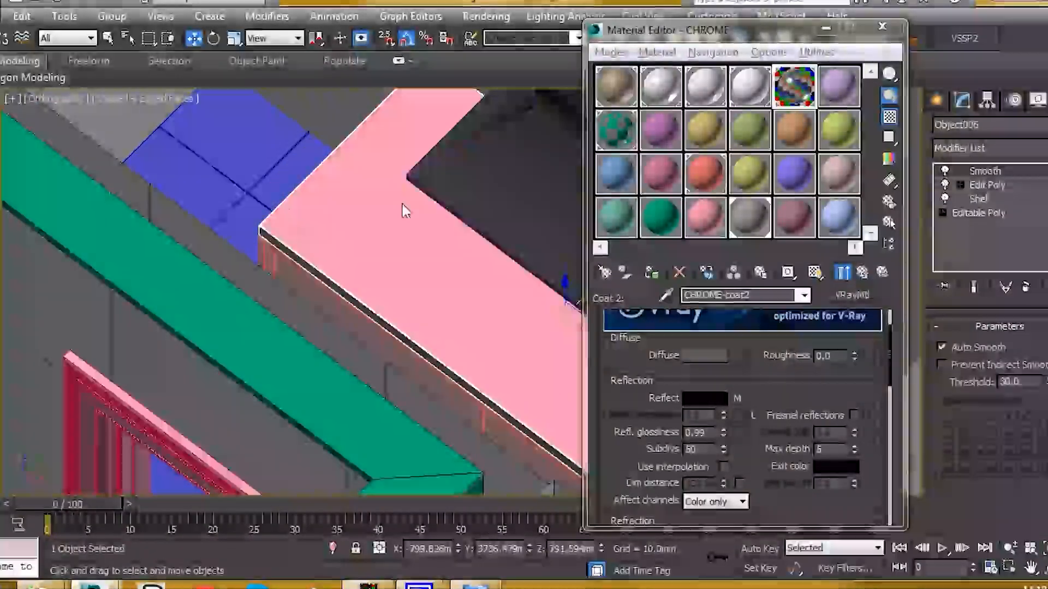
scroll(303, 257, "up", 5)
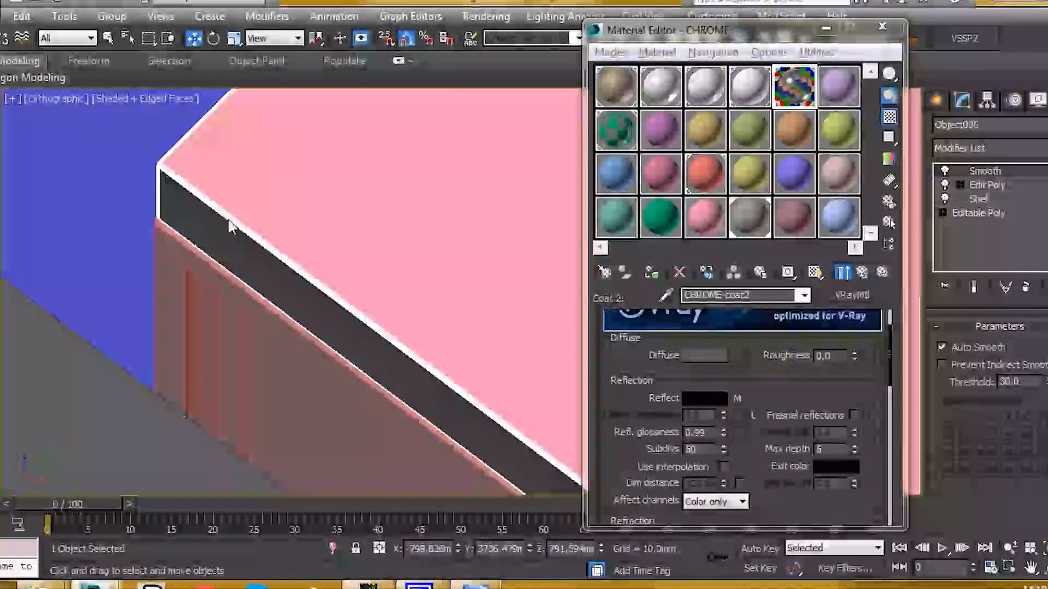
- Load the counter's Material #46 into a spare slot and copy CHROME onto sub-material 1
left_click(664, 133)
left_click(370, 193)
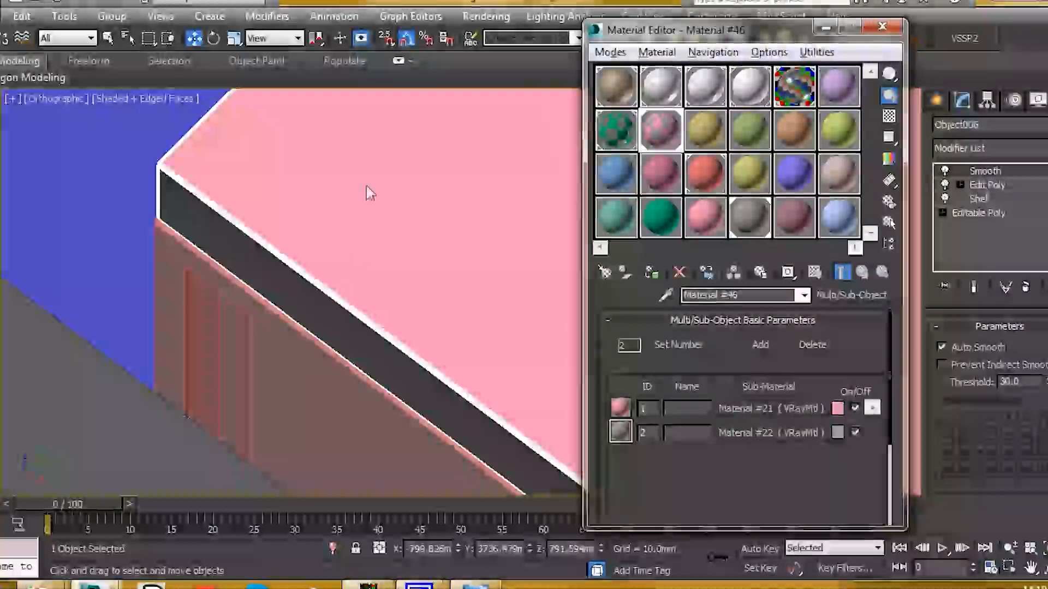
middle_click_drag(412, 171, 407, 213)
left_click(746, 225)
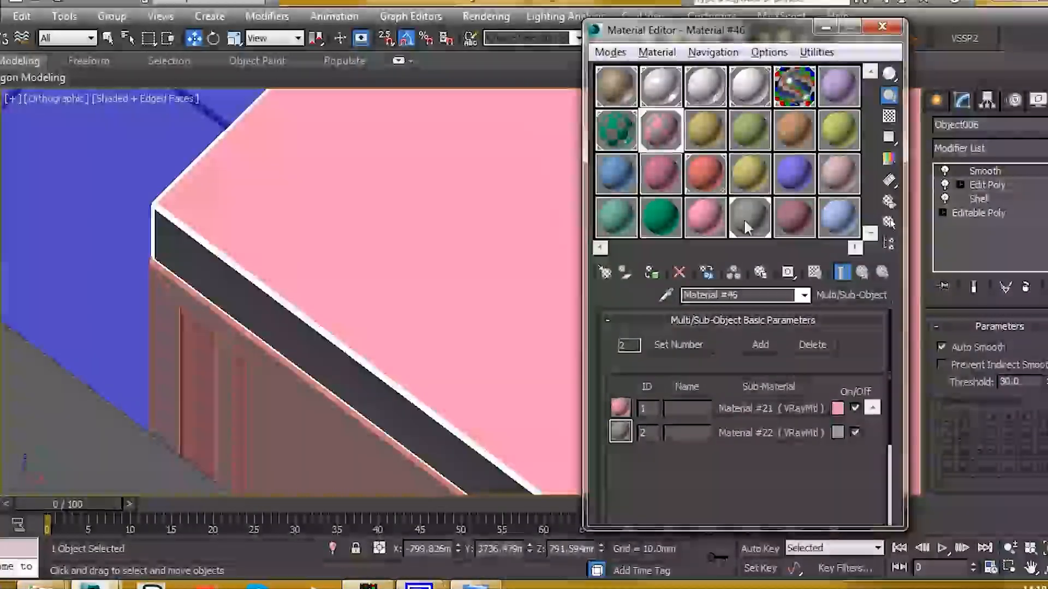
left_click_drag(741, 408, 740, 408)
left_click(711, 323)
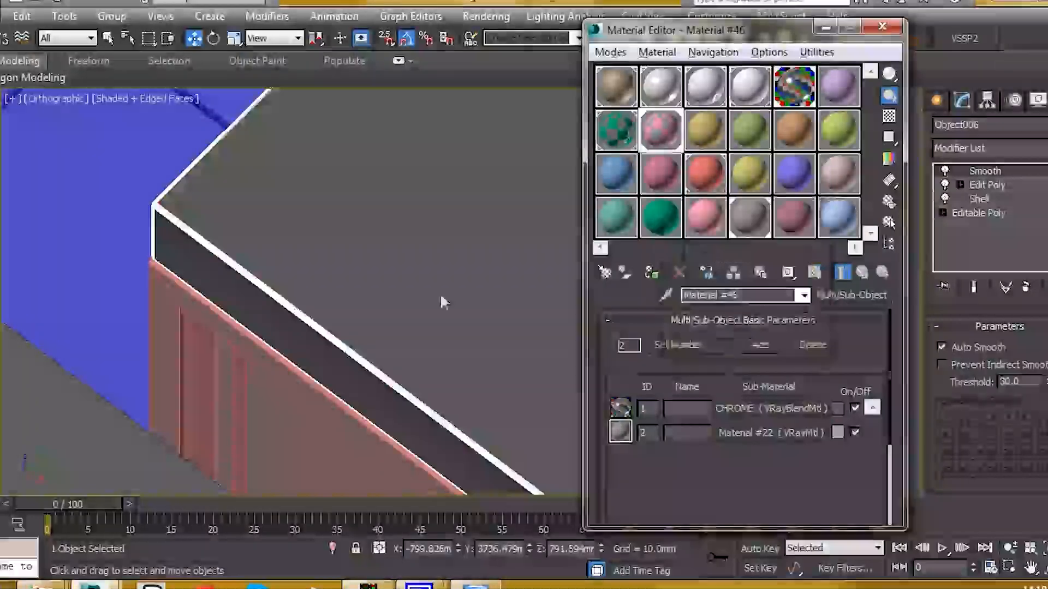
scroll(337, 263, "down", 3)
scroll(336, 262, "down", 8)
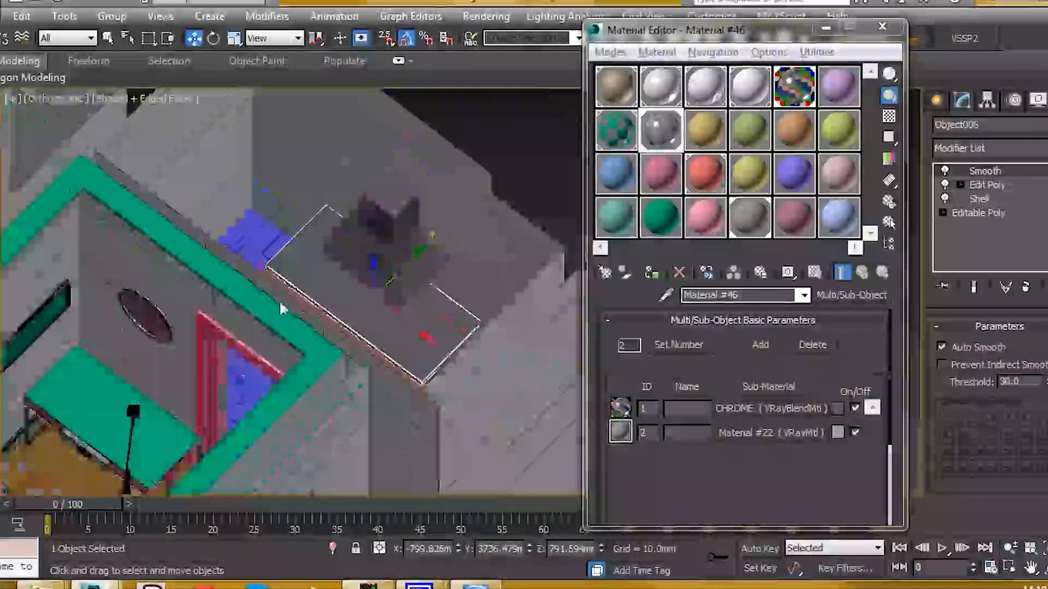
middle_click_drag(333, 295, 440, 325, "alt")
middle_click_drag(482, 366, 365, 274)
scroll(451, 278, "up", 5)
scroll(449, 281, "down", 5)
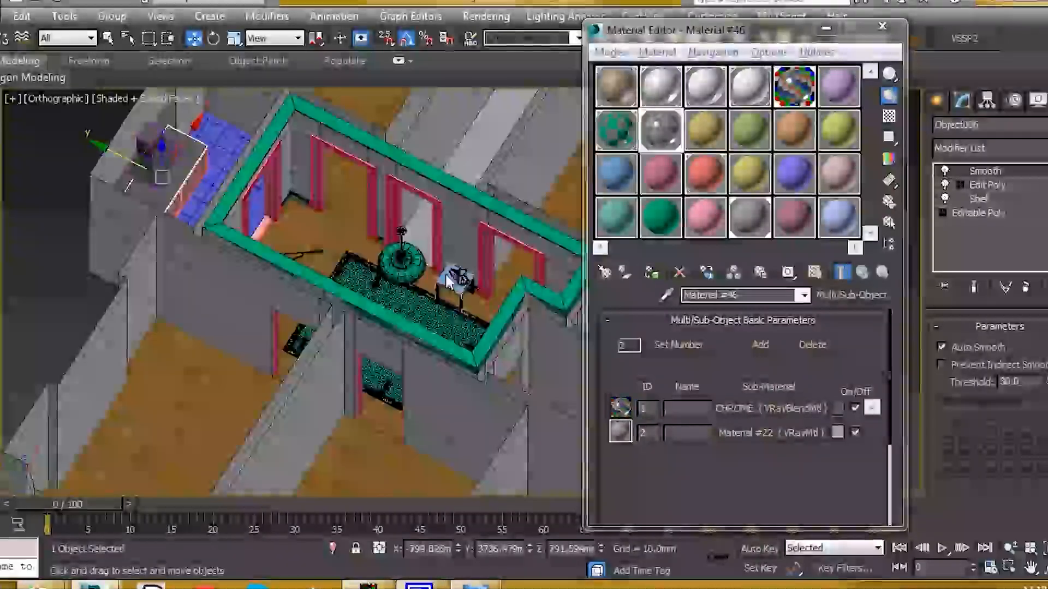
scroll(456, 277, "up", 9)
- Isolate the desk lamp group and open it for editing
left_click(488, 285)
middle_click_drag(491, 287, 304, 290)
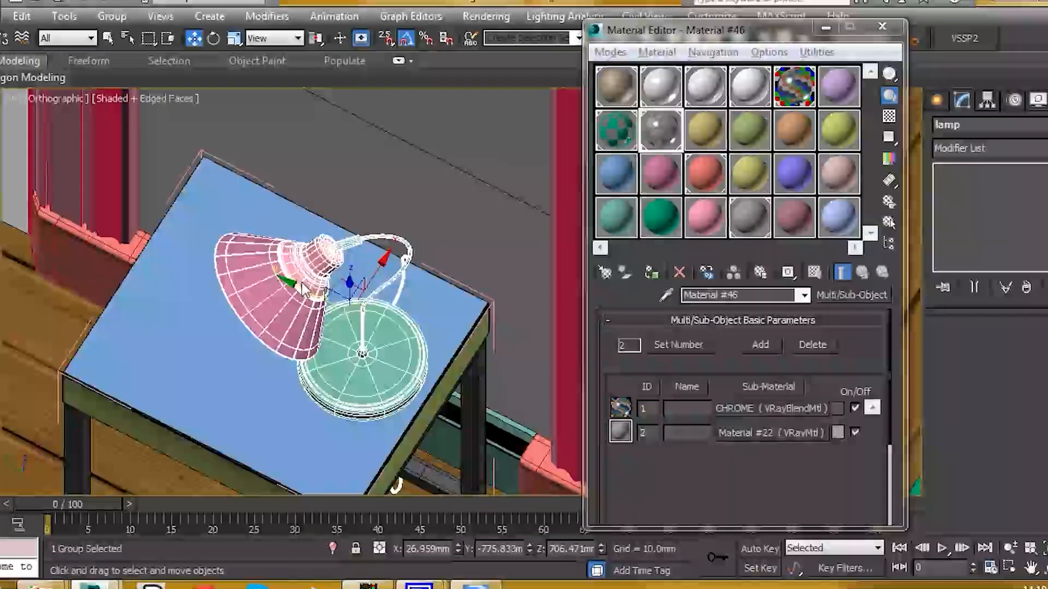
key("alt+q")
middle_click_drag(423, 283, 411, 270, "alt")
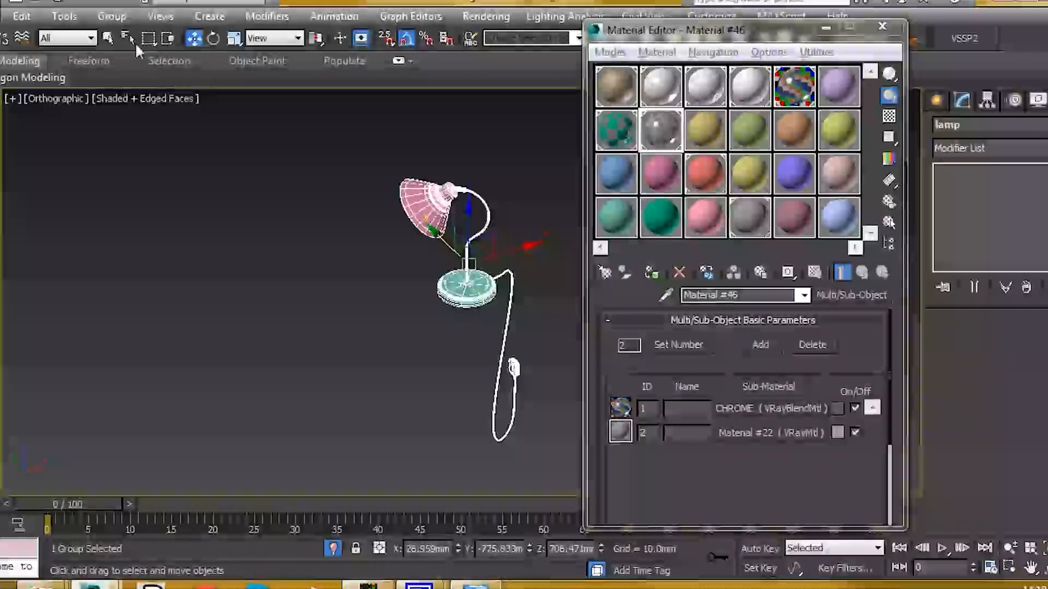
left_click(124, 15)
left_click(137, 80)
- Assign the CHROME material to the lamp's curved stem and base
scroll(507, 322, "up", 5)
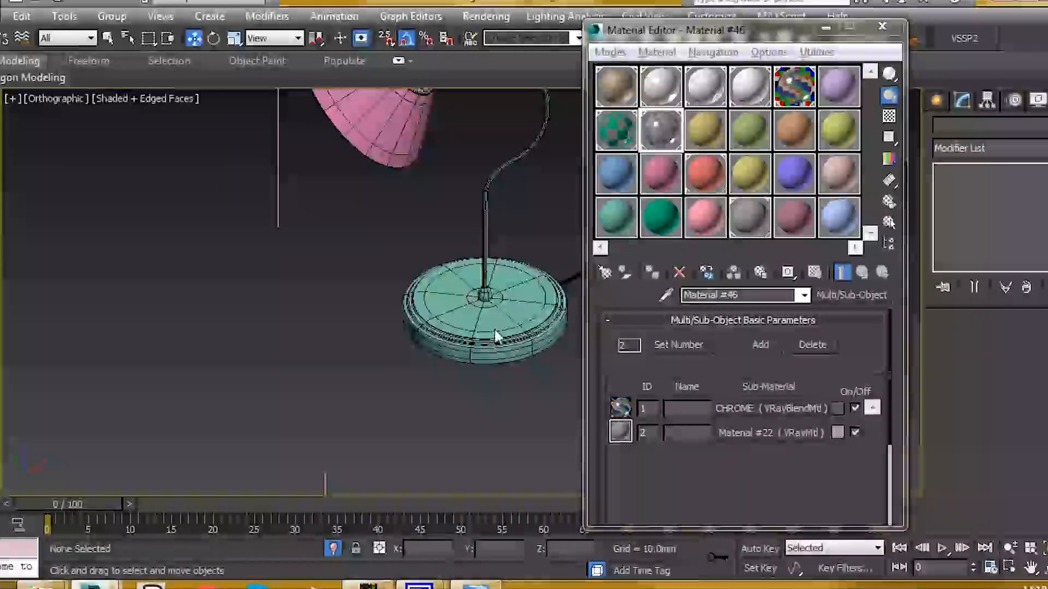
left_click(507, 322)
middle_click_drag(507, 317, 423, 376)
left_click(780, 86)
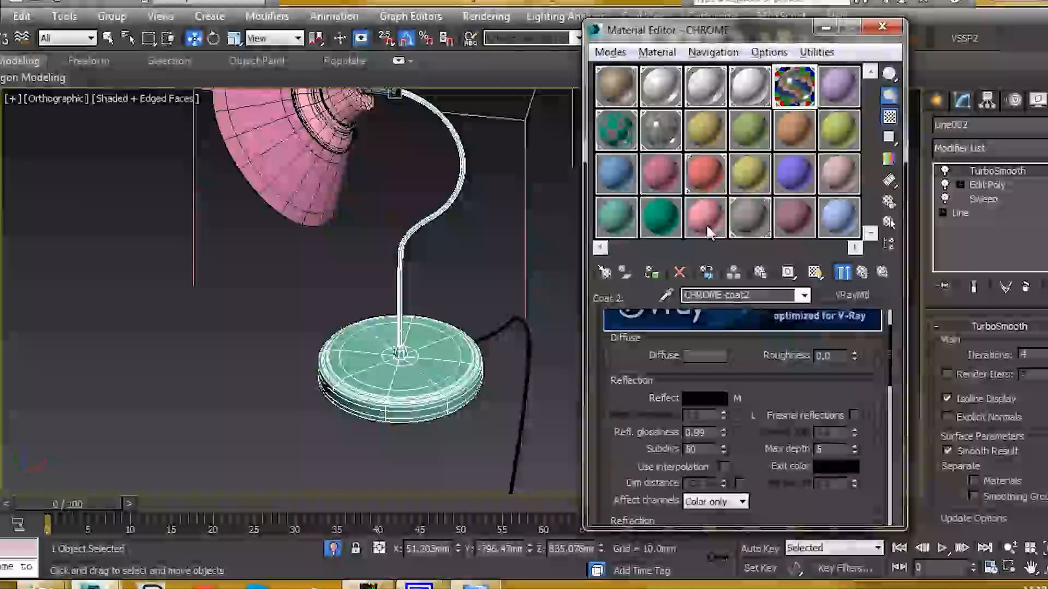
left_click(654, 275)
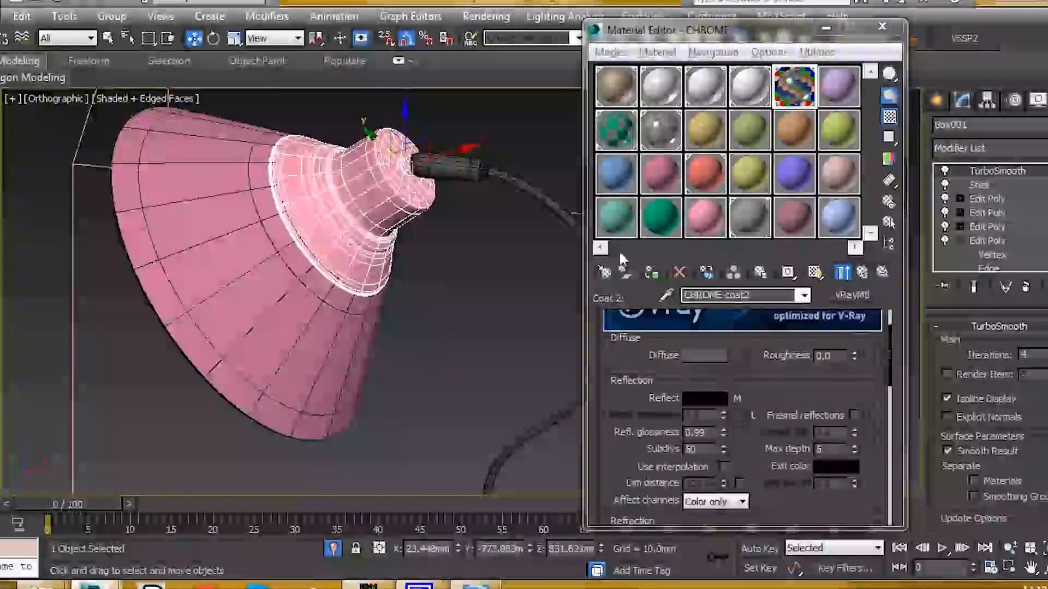
scroll(401, 235, "down", 6)
scroll(364, 241, "up", 4)
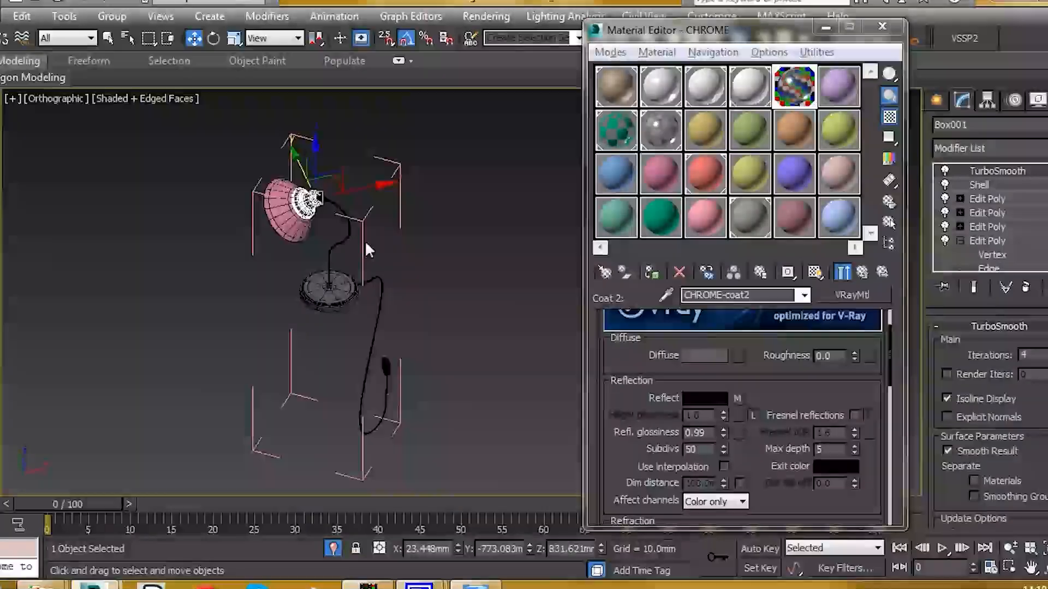
- Close the desk lamp group again and reframe the lamp in view
middle_click_drag(329, 245, 389, 257)
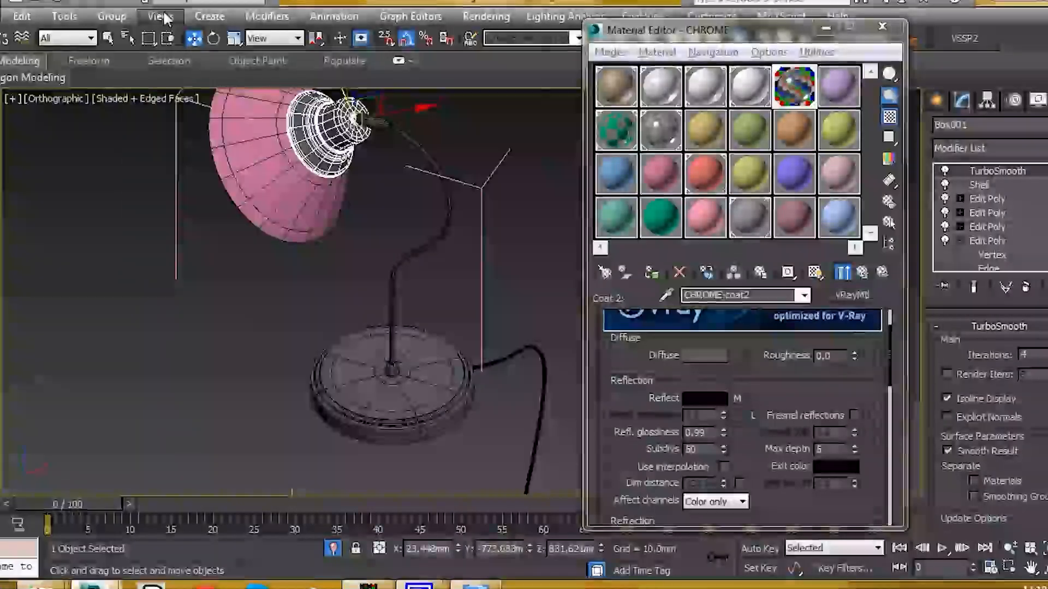
left_click(116, 17)
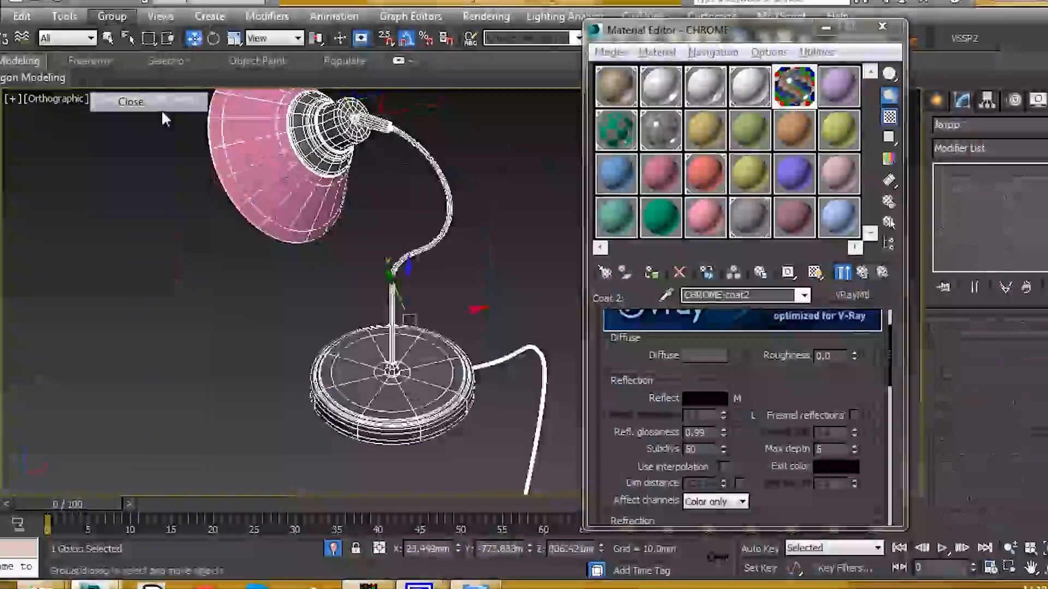
scroll(295, 202, "down", 4)
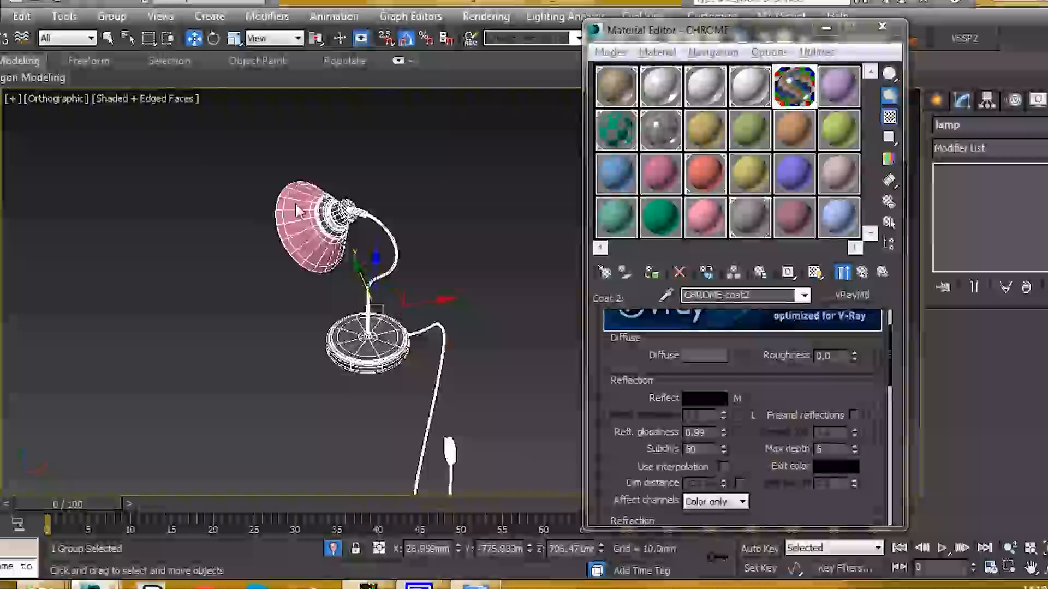
scroll(306, 219, "down", 4)
middle_click_drag(375, 195, 420, 232)
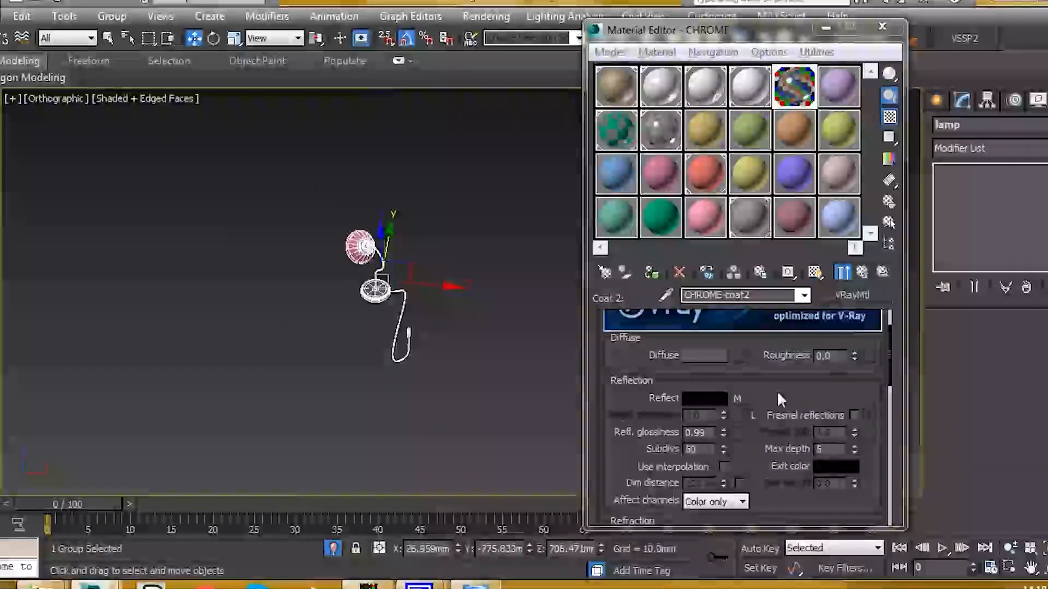
scroll(777, 391, "down", 1)
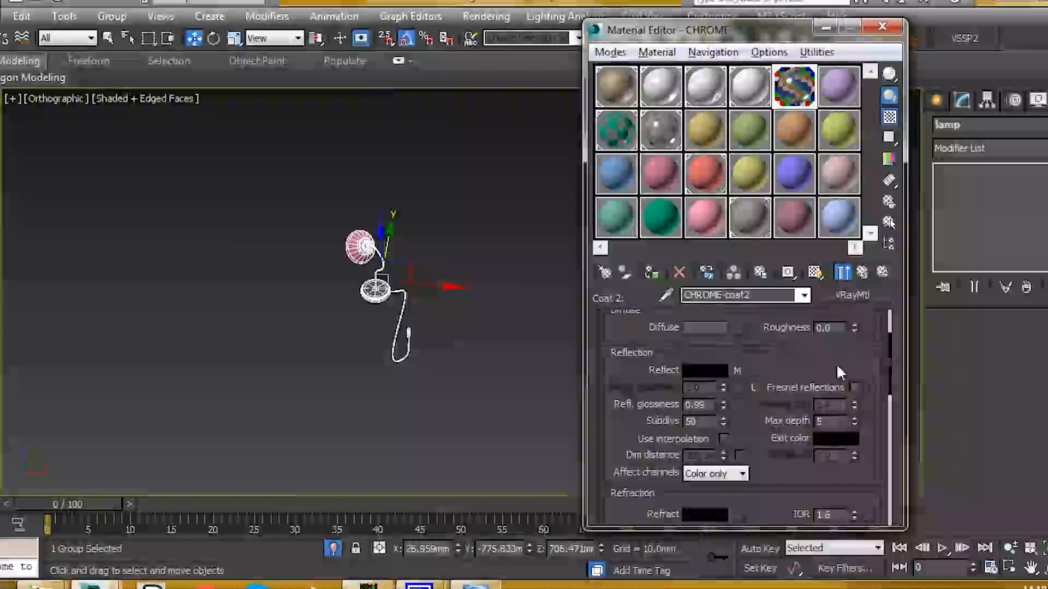
scroll(818, 360, "down", 1)
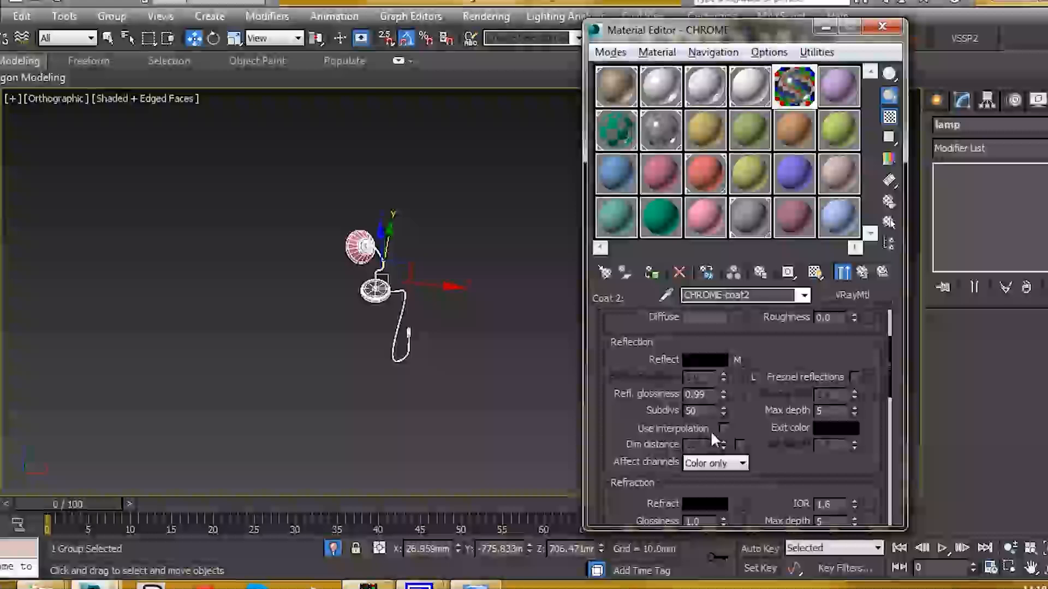
scroll(756, 399, "down", 3)
scroll(650, 423, "up", 2)
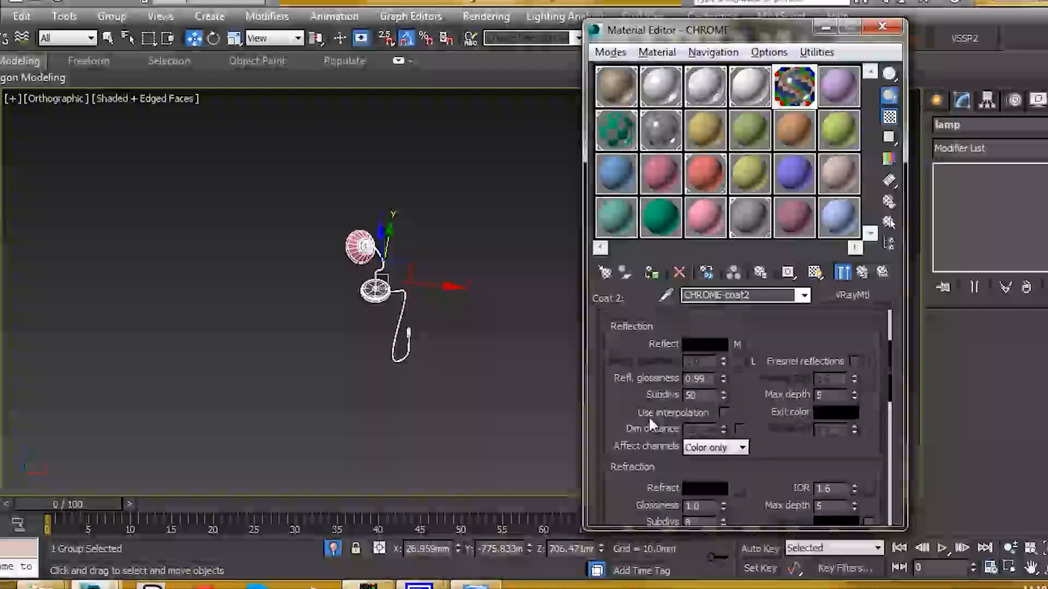
middle_click_drag(380, 327, 445, 404)
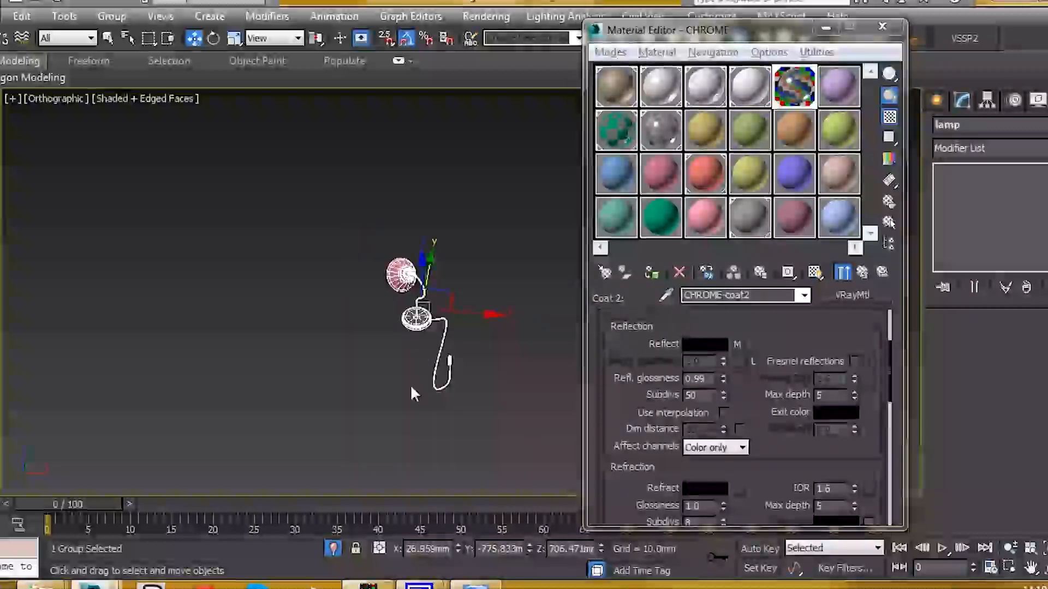